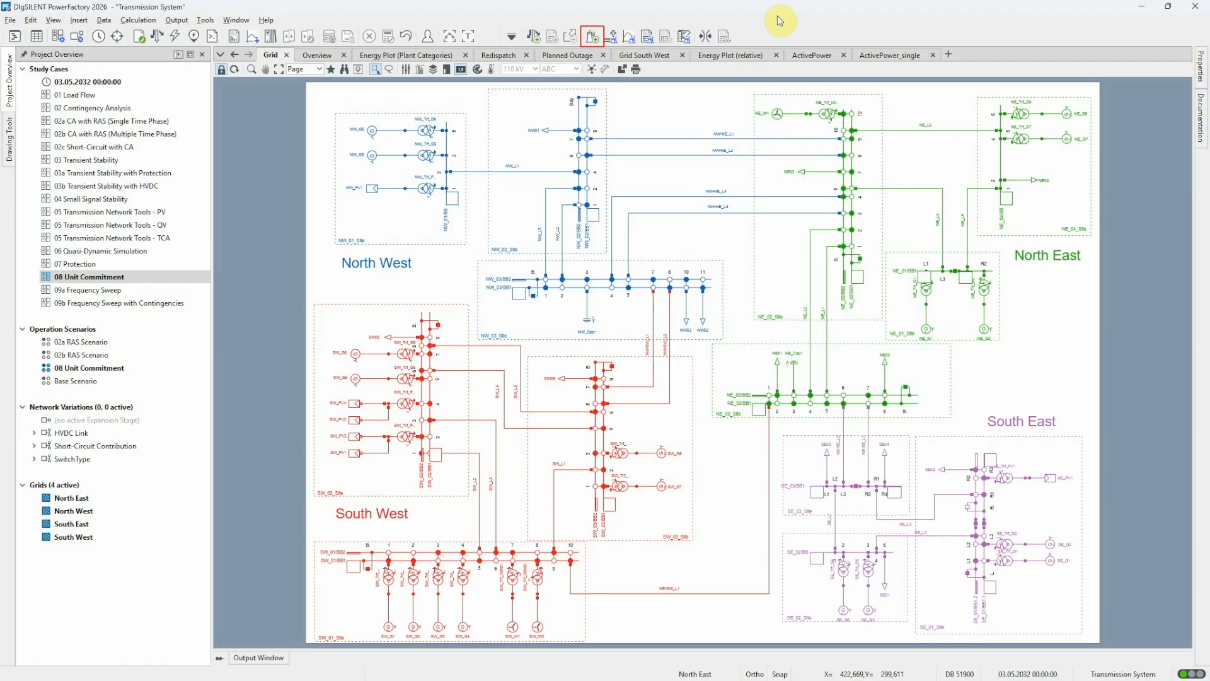
# Open the Unit Commitment / Dispatch Optimisation command and compare its objective function choices, Minimisation of total costs and User-defined.
pyautogui.click(592, 36)
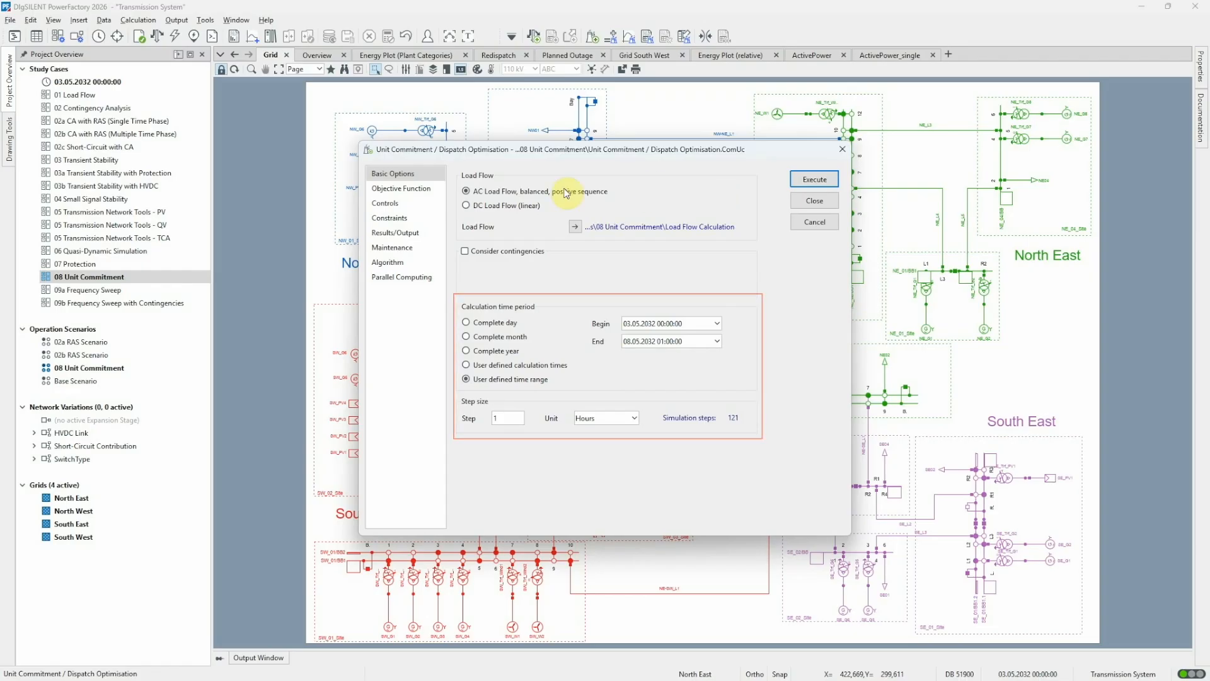
pyautogui.click(441, 188)
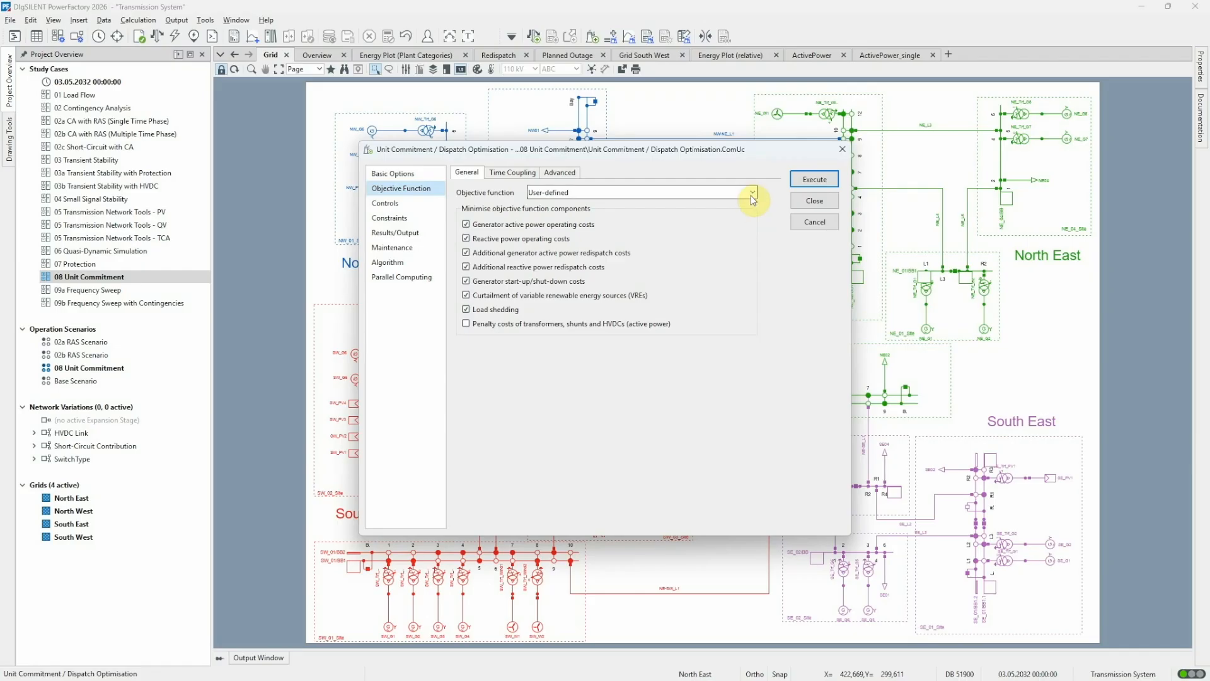
pyautogui.click(731, 194)
pyautogui.click(728, 203)
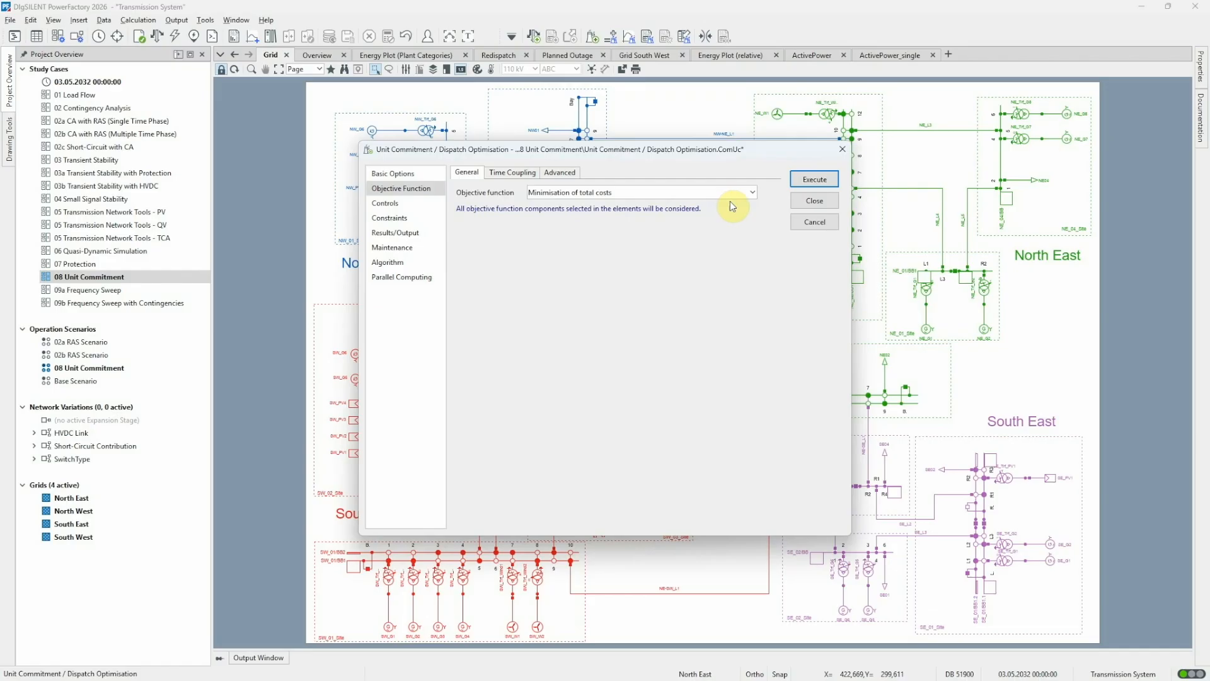
pyautogui.click(752, 193)
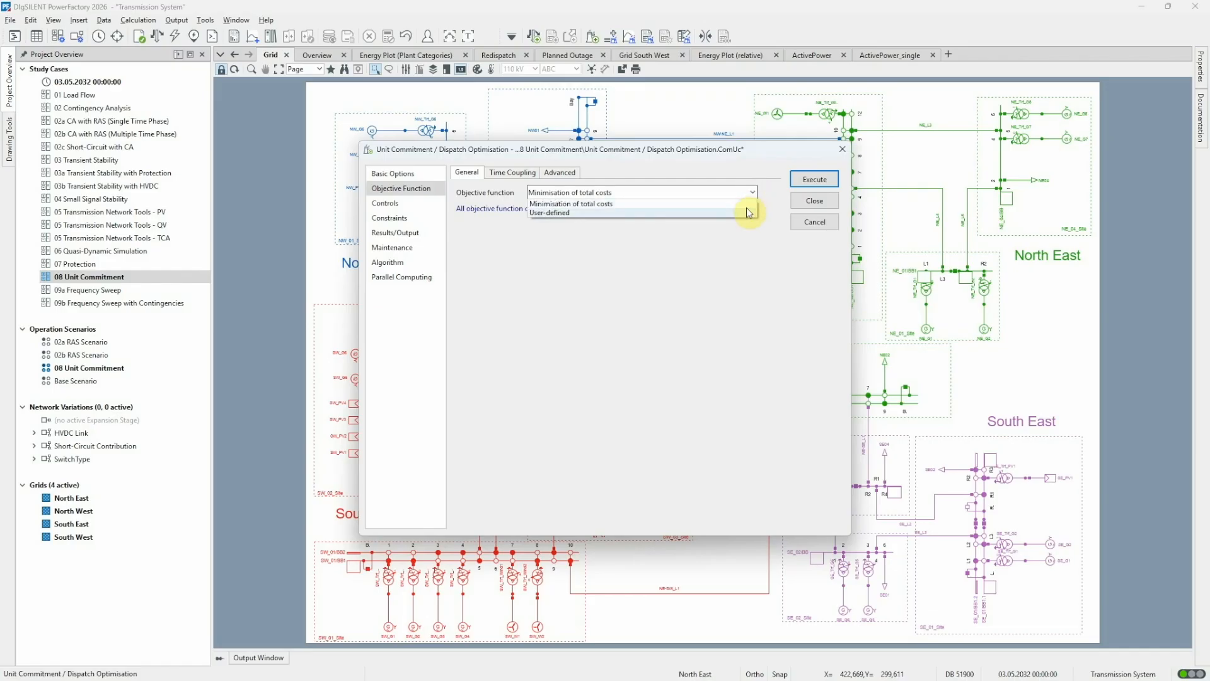
pyautogui.click(747, 213)
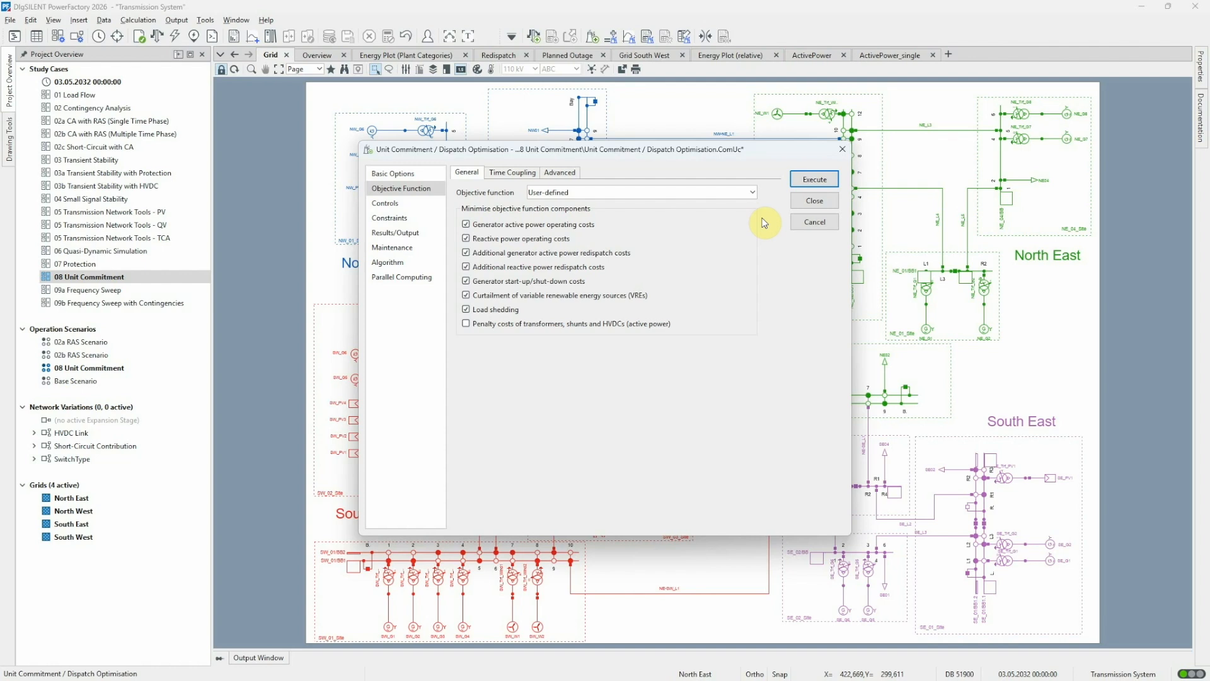
pyautogui.click(798, 202)
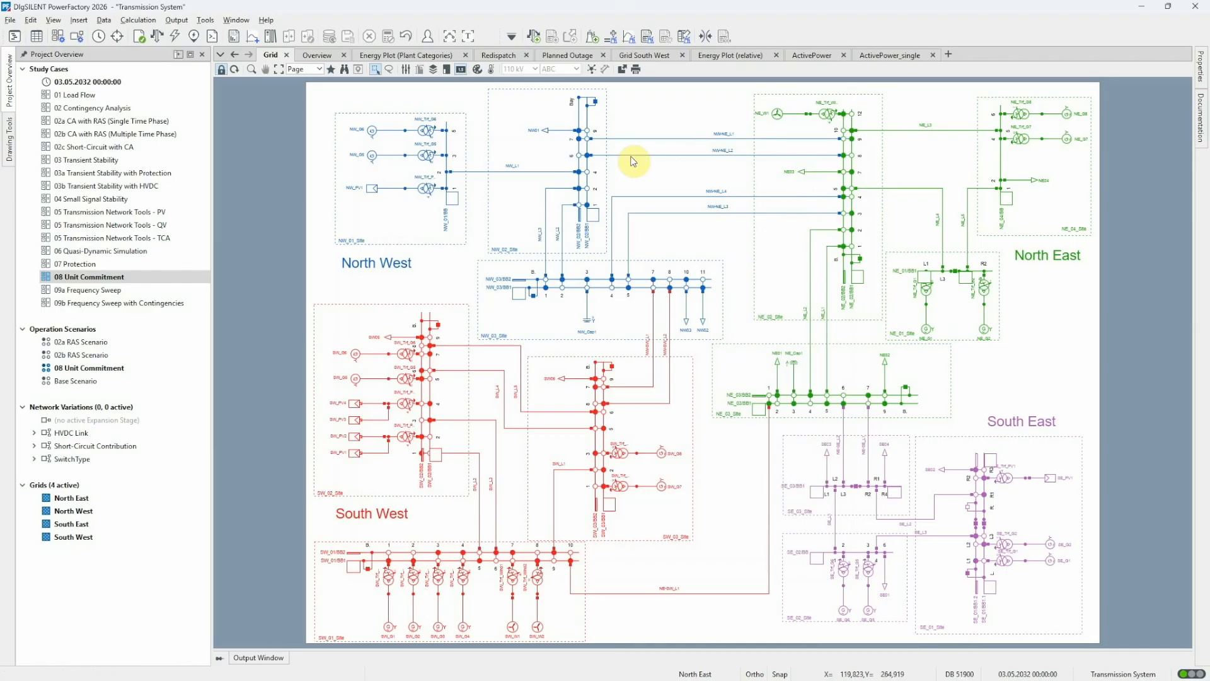
# Open static generator NE_W1 in the Network Model Manager and review its Unit Commitment controls, limits and redispatch costs.
pyautogui.click(39, 37)
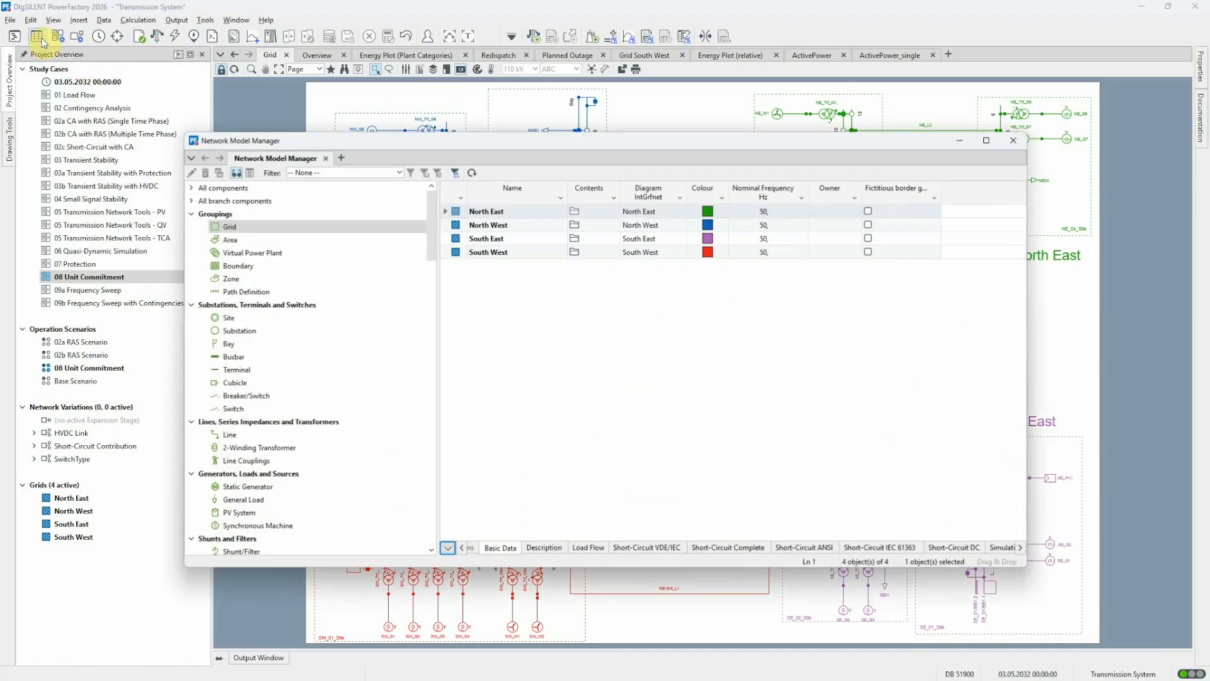
pyautogui.click(330, 486)
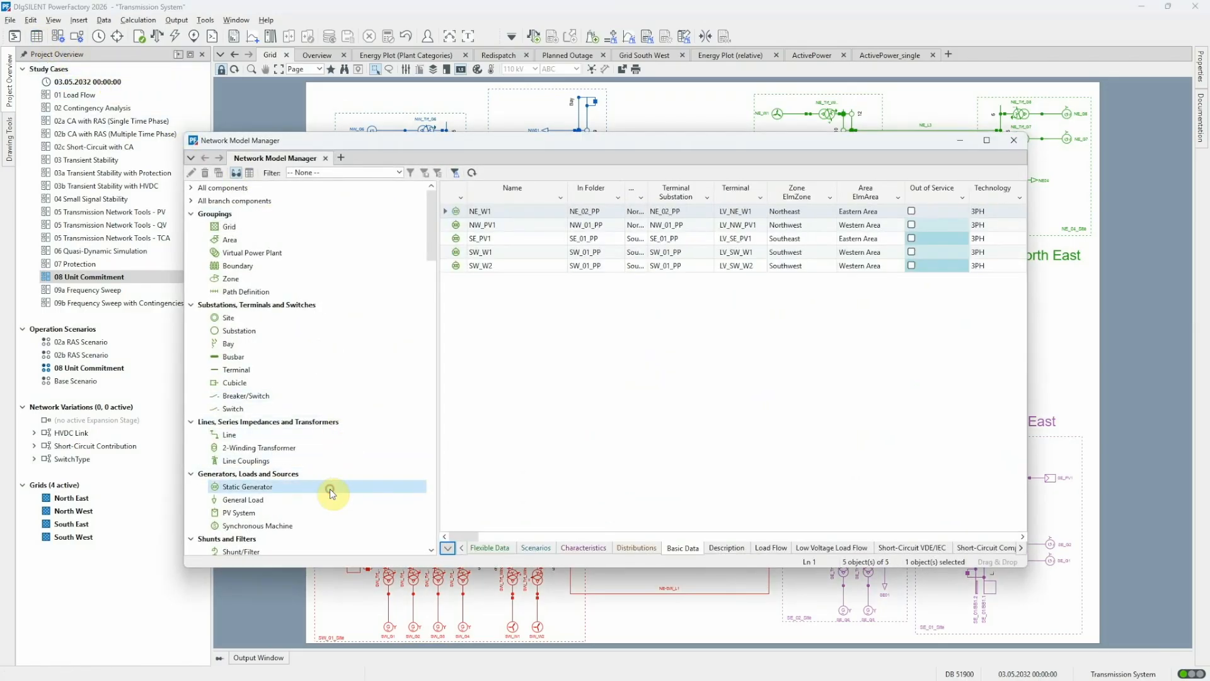
pyautogui.doubleClick(454, 211)
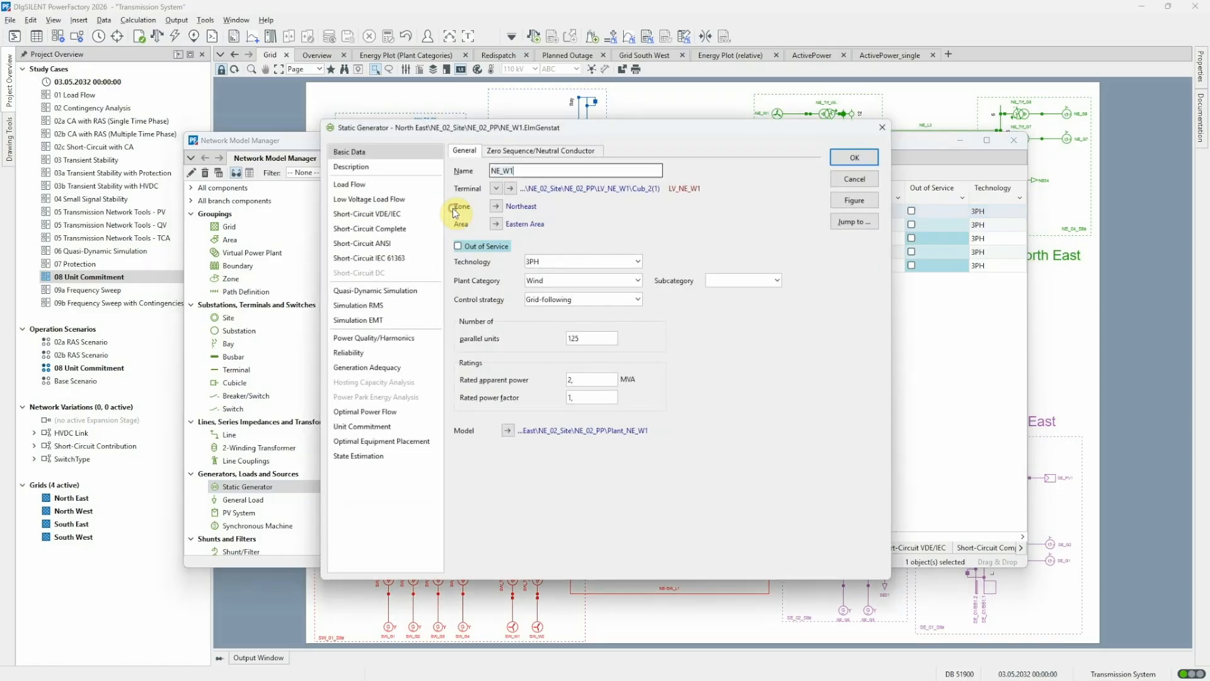
pyautogui.click(396, 427)
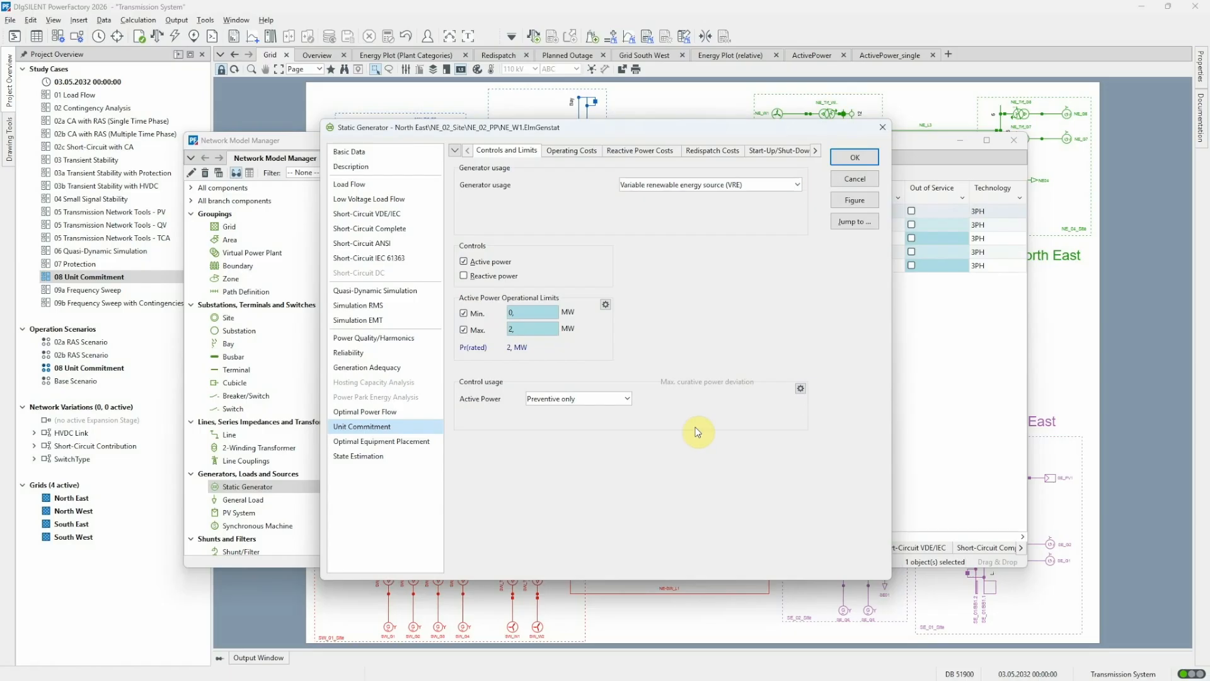
pyautogui.click(707, 151)
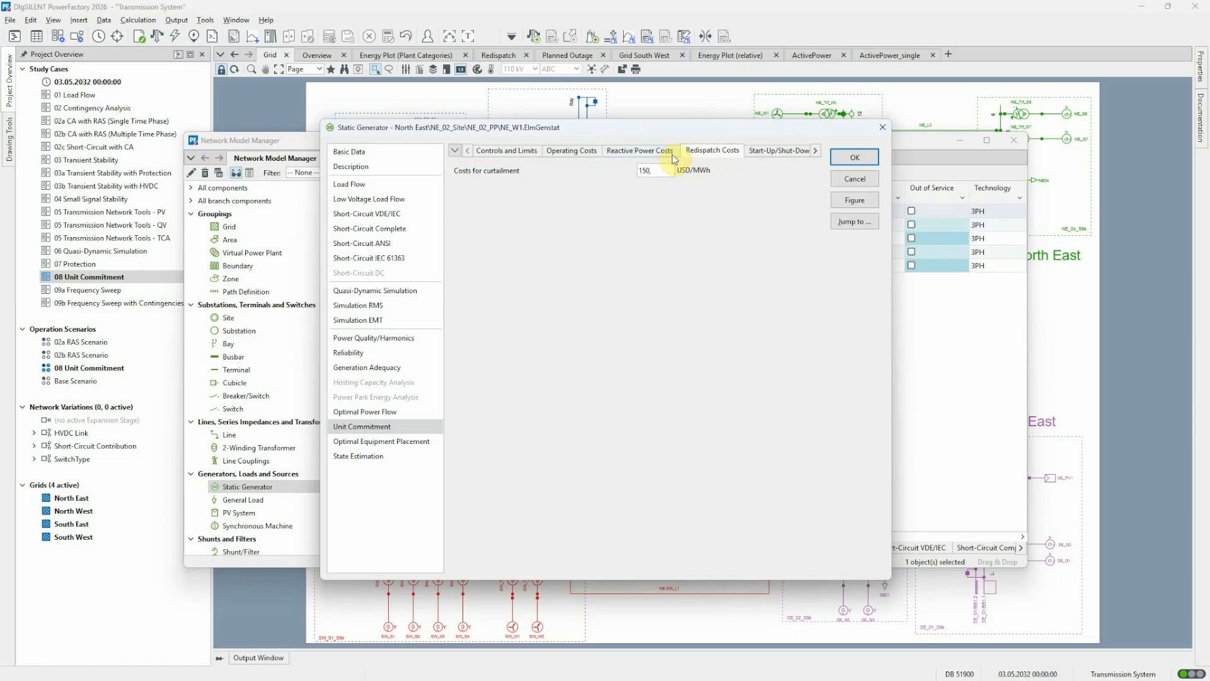
pyautogui.click(507, 154)
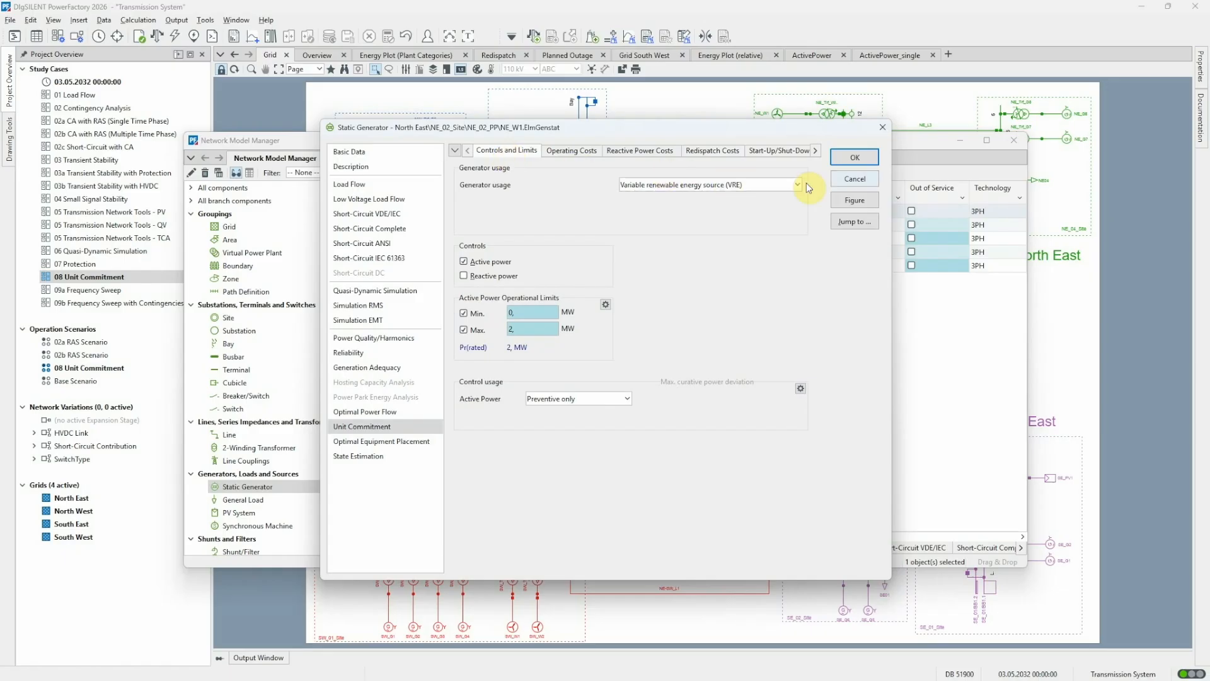
pyautogui.click(853, 180)
# Open synchronous machine NE_G1 and inspect its Unit Commitment operating costs and generator cost curve.
pyautogui.click(316, 527)
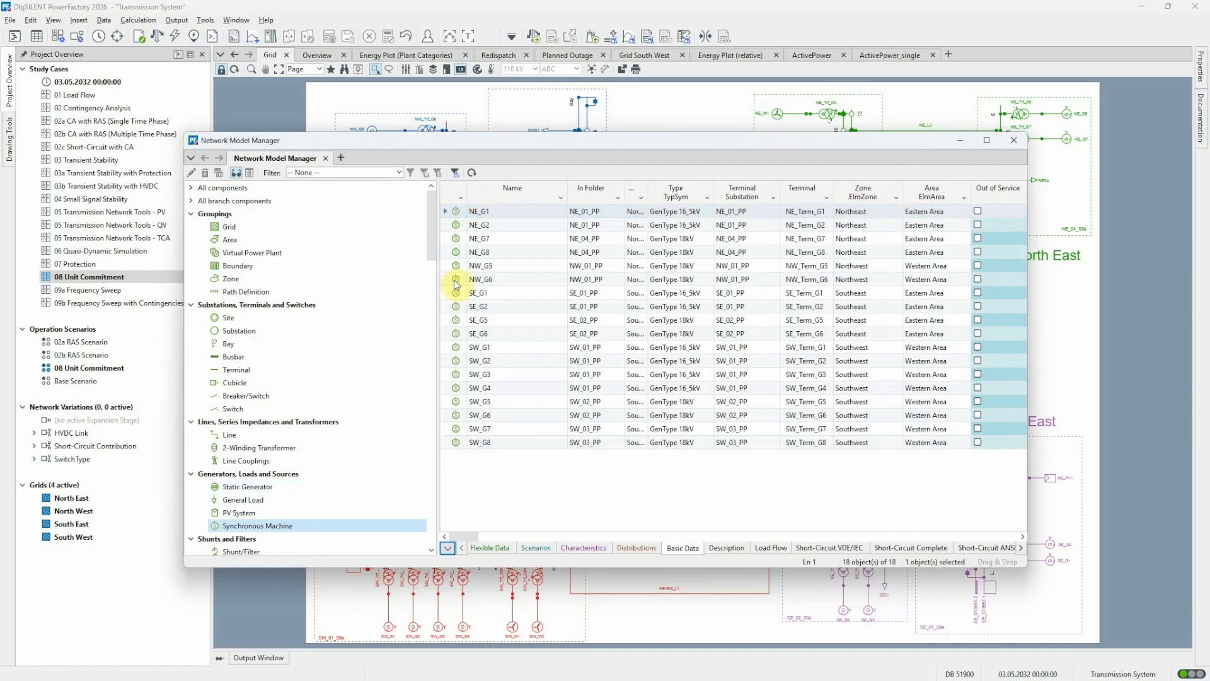
pyautogui.doubleClick(456, 211)
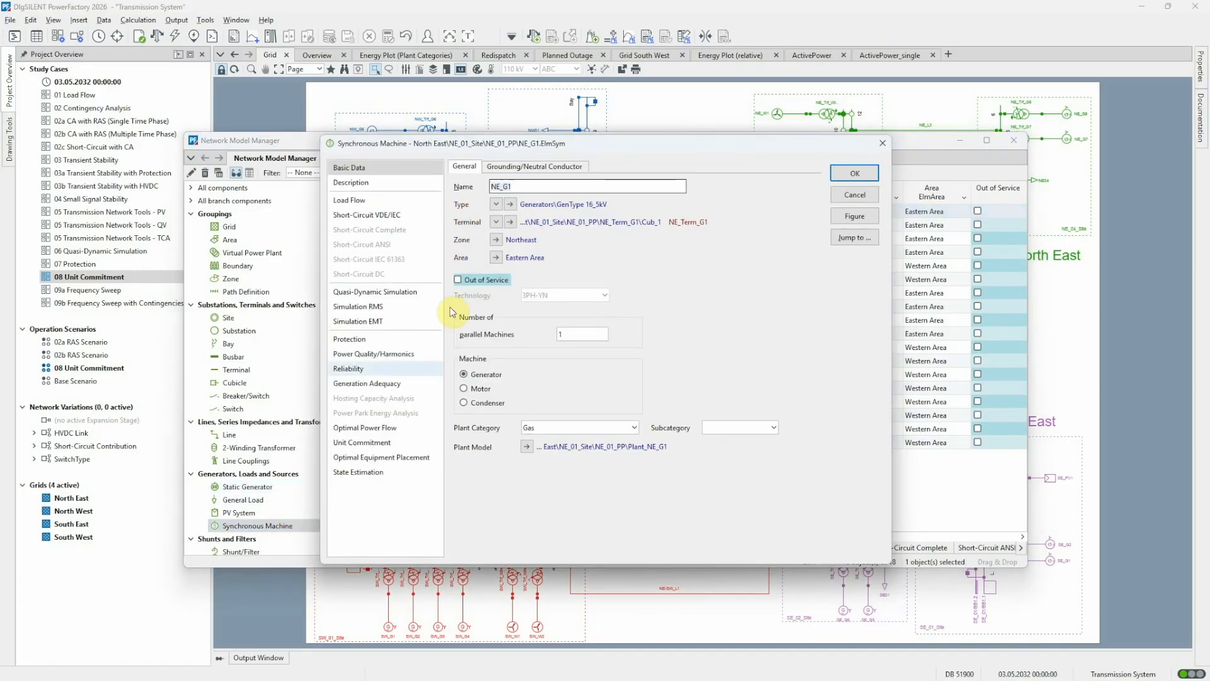
pyautogui.click(396, 442)
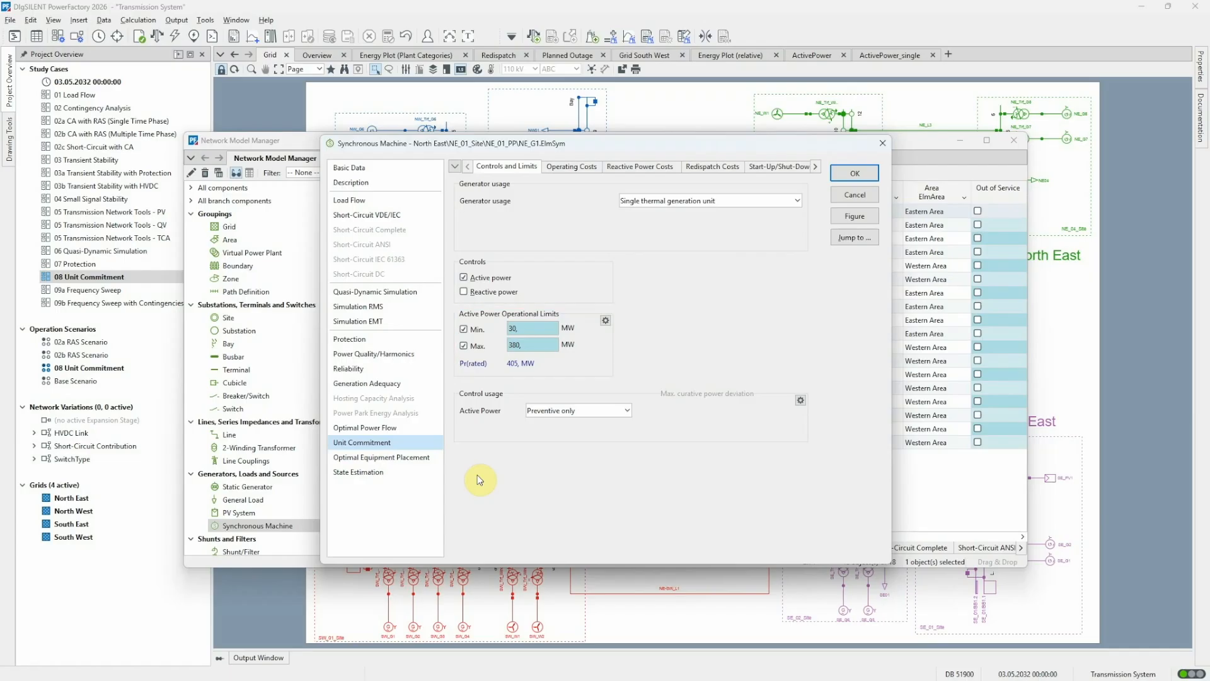
pyautogui.click(572, 167)
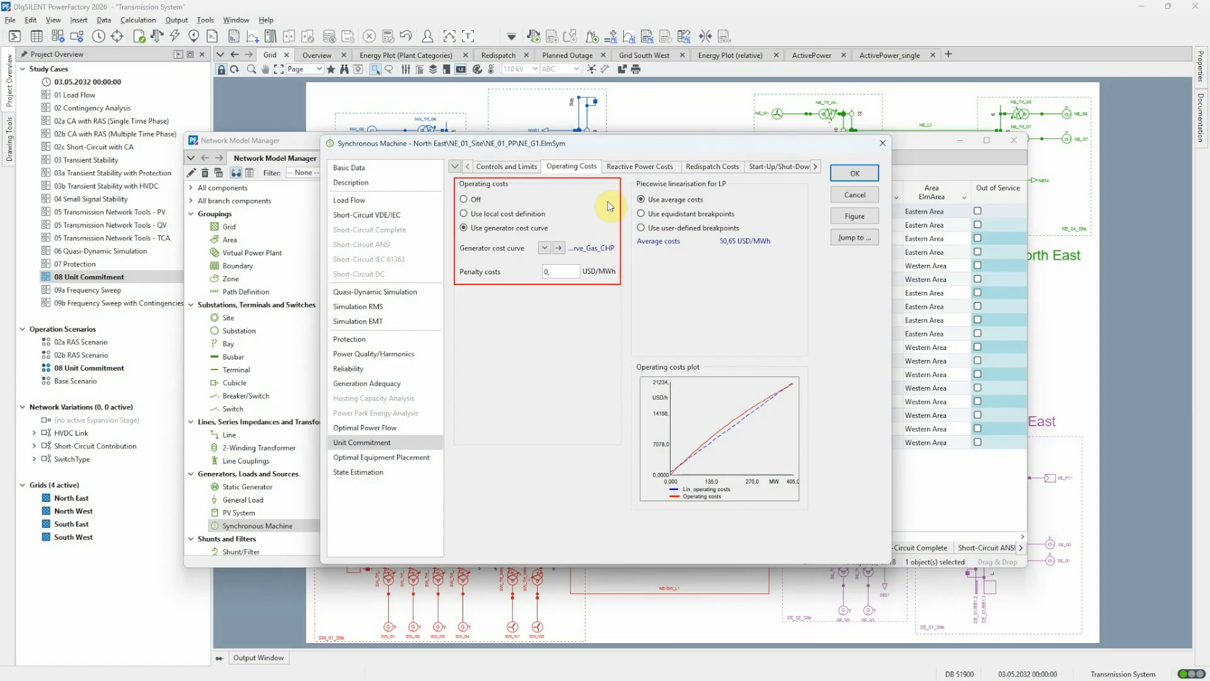
pyautogui.click(558, 248)
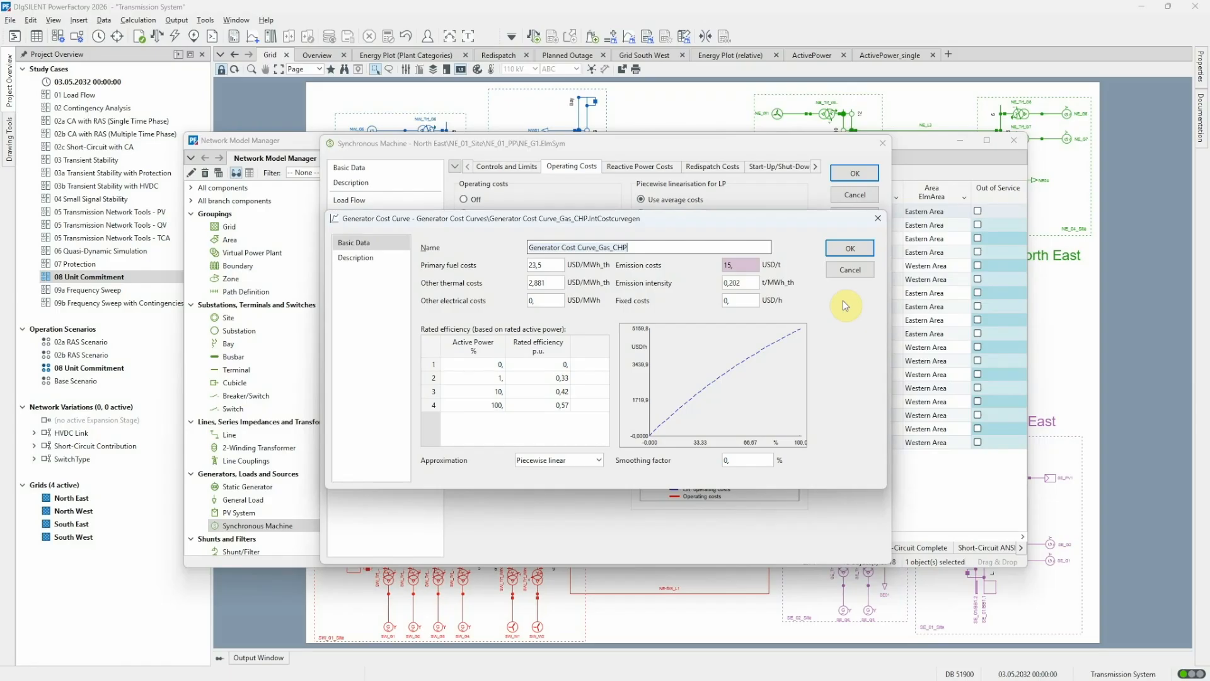
# Inspect the time characteristic behind the generator cost curve's emission costs.
pyautogui.rightClick(738, 265)
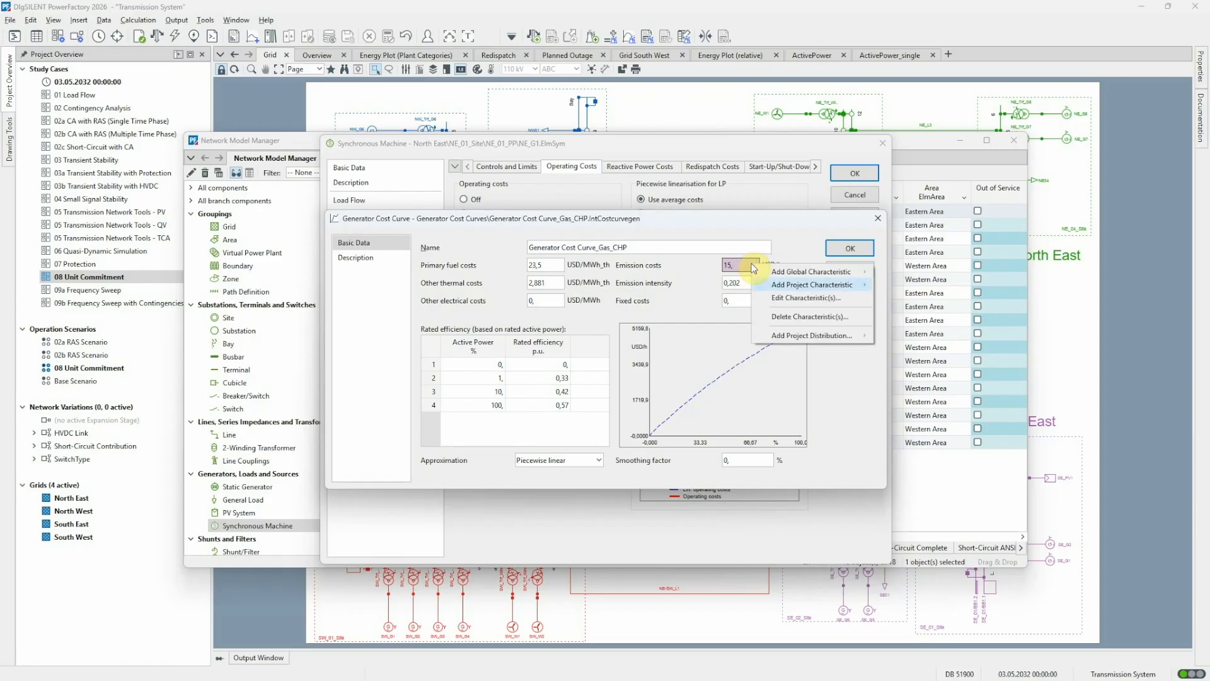
pyautogui.click(774, 299)
pyautogui.click(465, 189)
pyautogui.doubleClick(464, 189)
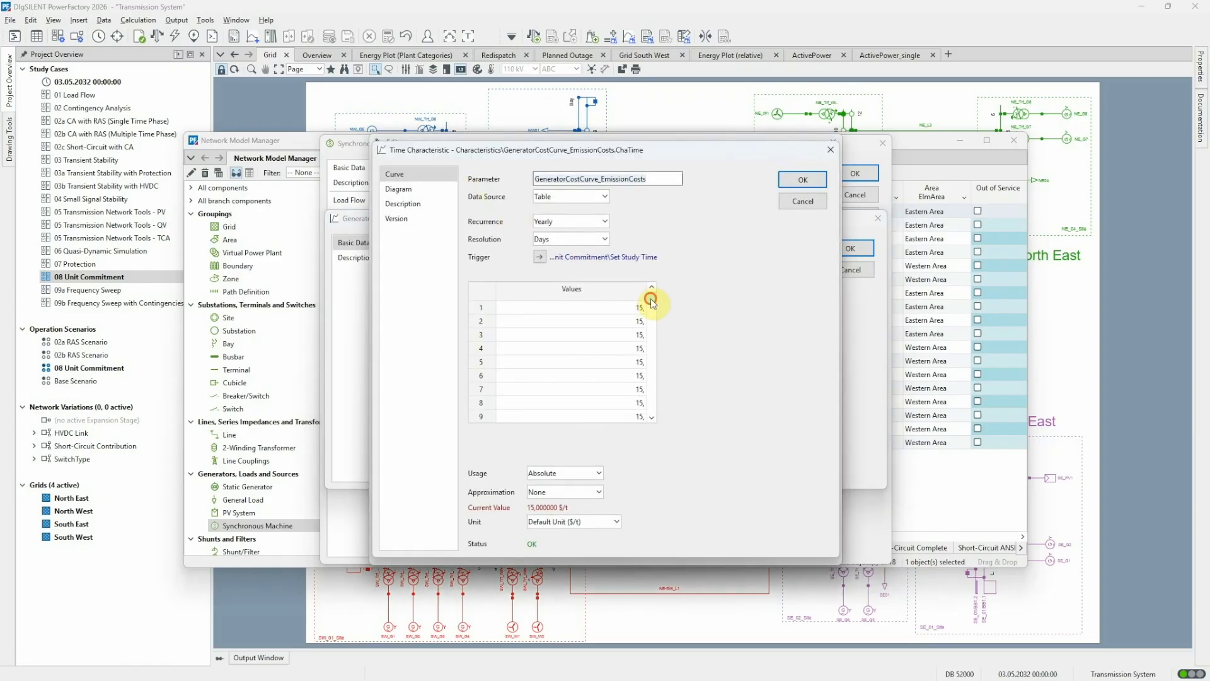
pyautogui.moveTo(652, 300); pyautogui.dragTo(653, 338)
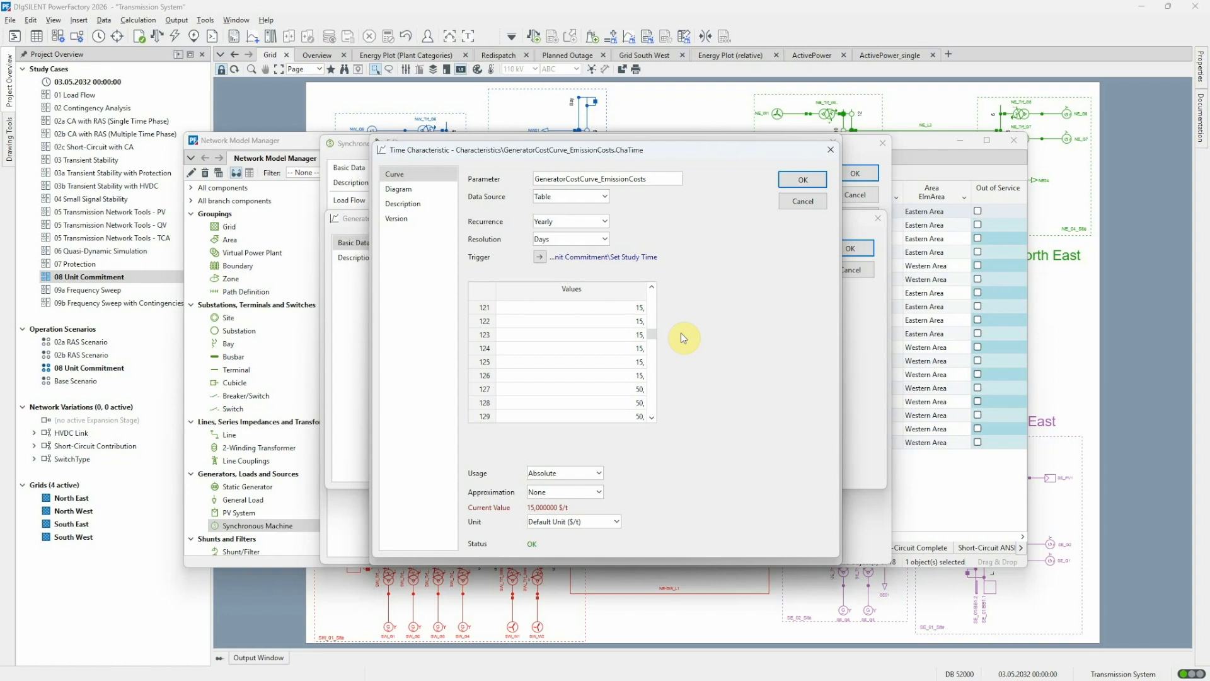
pyautogui.click(792, 199)
pyautogui.click(796, 196)
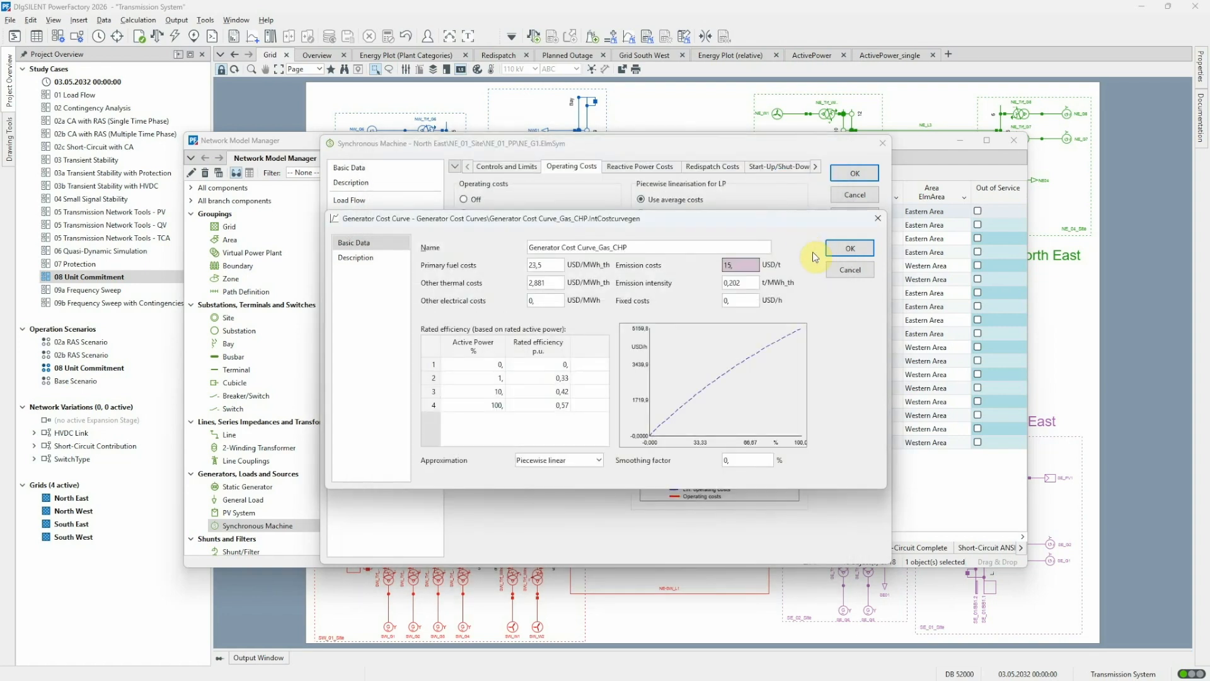
pyautogui.click(840, 271)
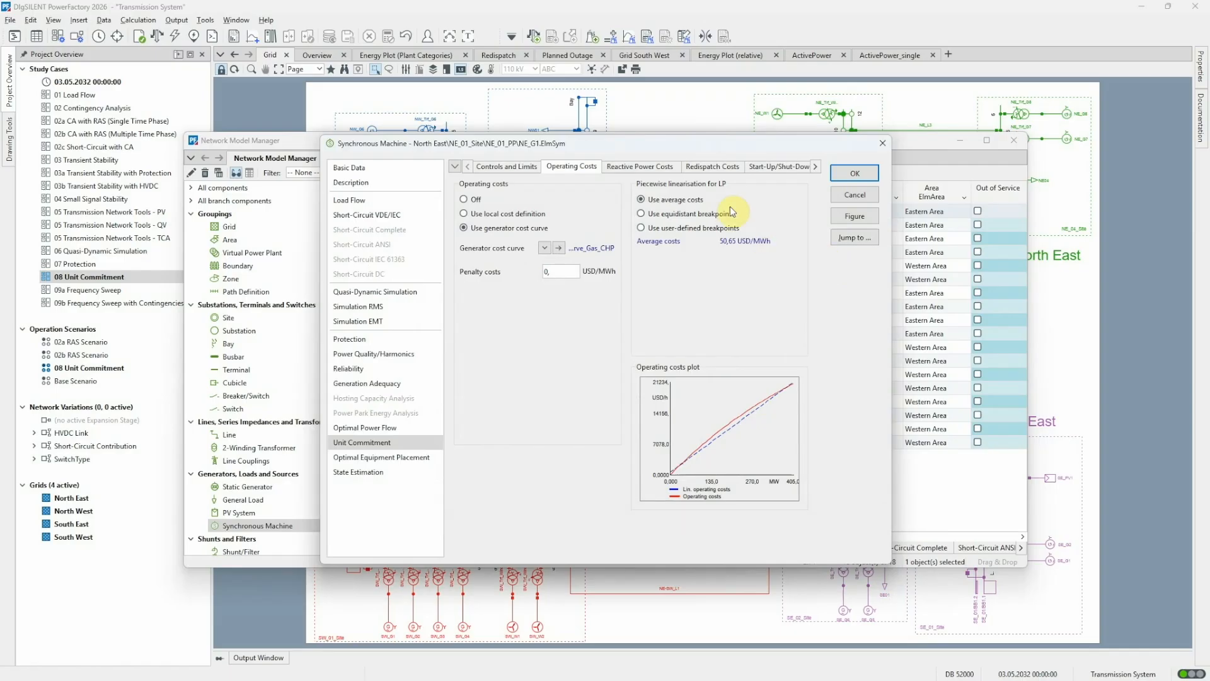
# Review NE_G1's redispatch costs, start-up/shut-down costs and constraints, then close the Network Model Manager.
pyautogui.click(723, 170)
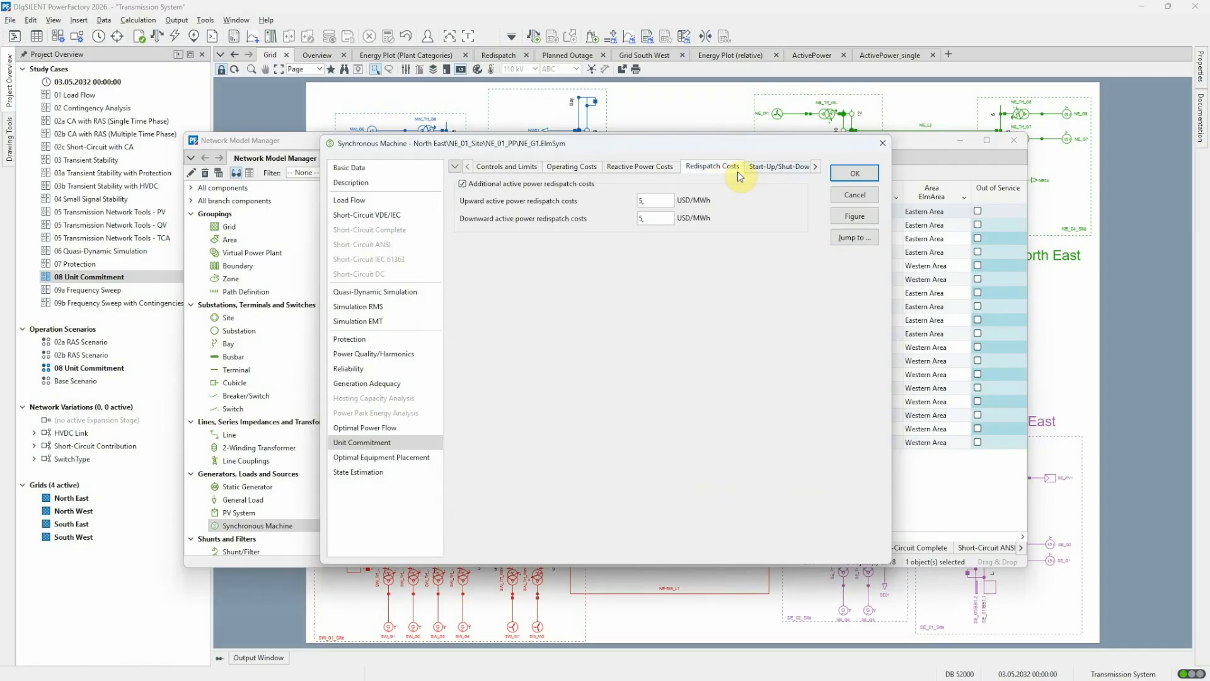
pyautogui.click(766, 169)
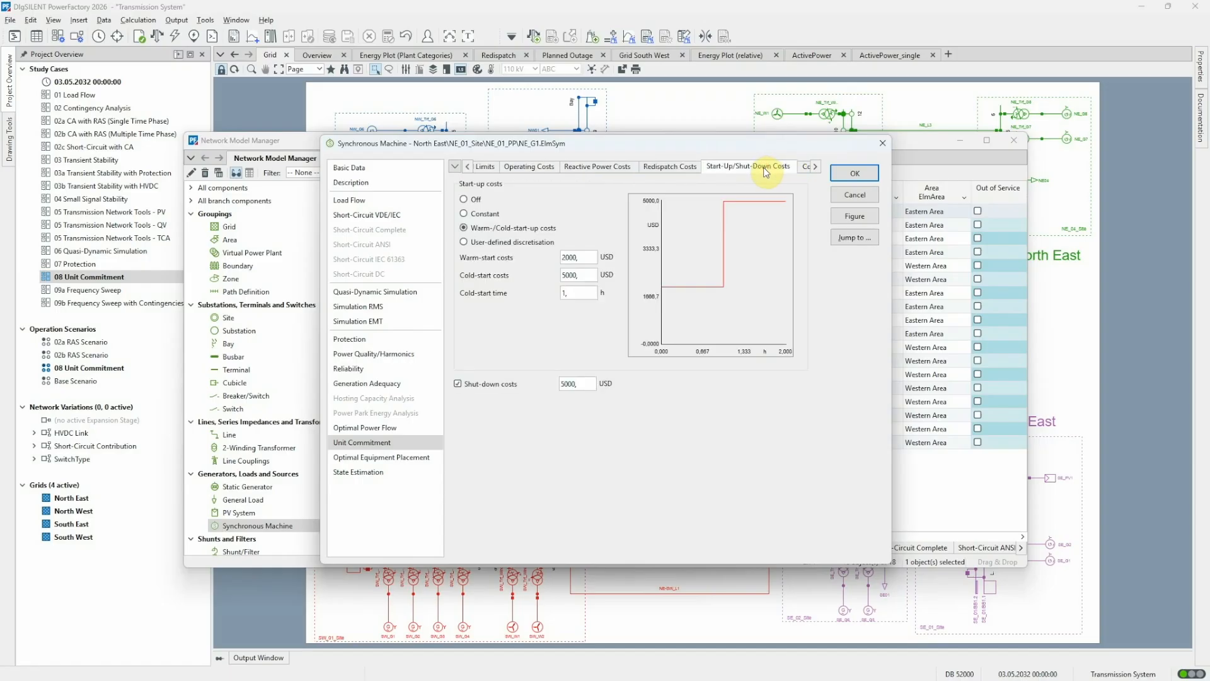
pyautogui.click(807, 169)
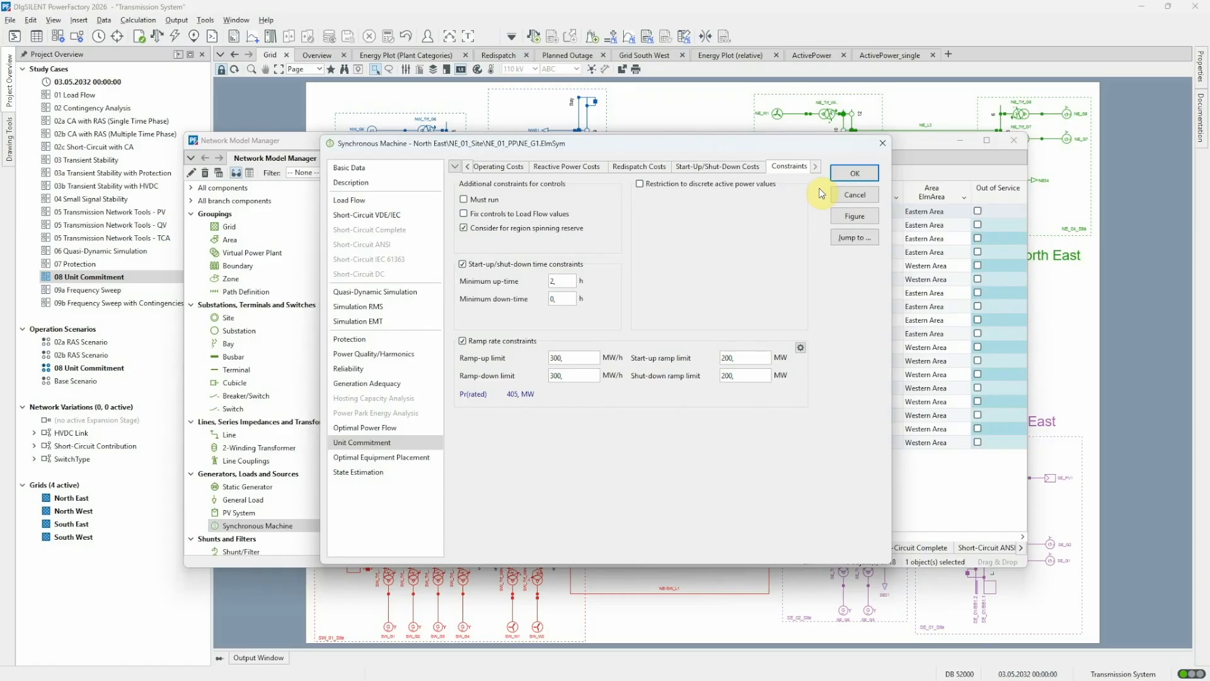
pyautogui.click(846, 195)
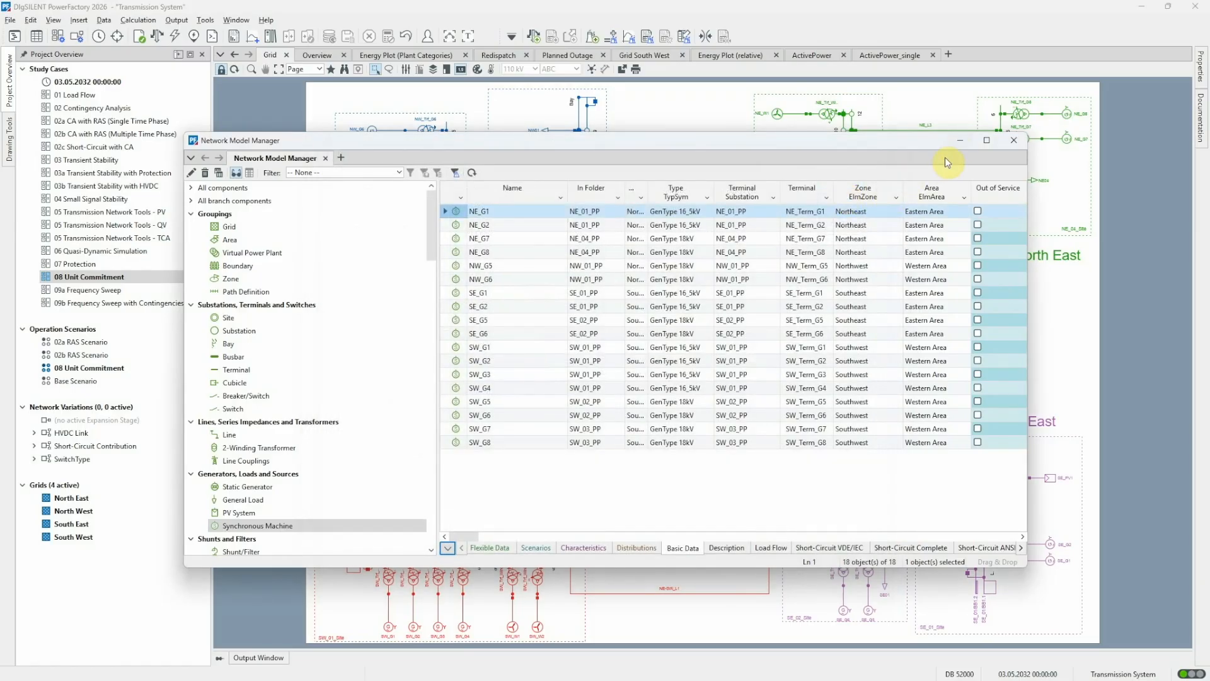
pyautogui.click(1014, 139)
# Reopen the Unit Commitment command and review its controls and constraints settings.
pyautogui.click(592, 37)
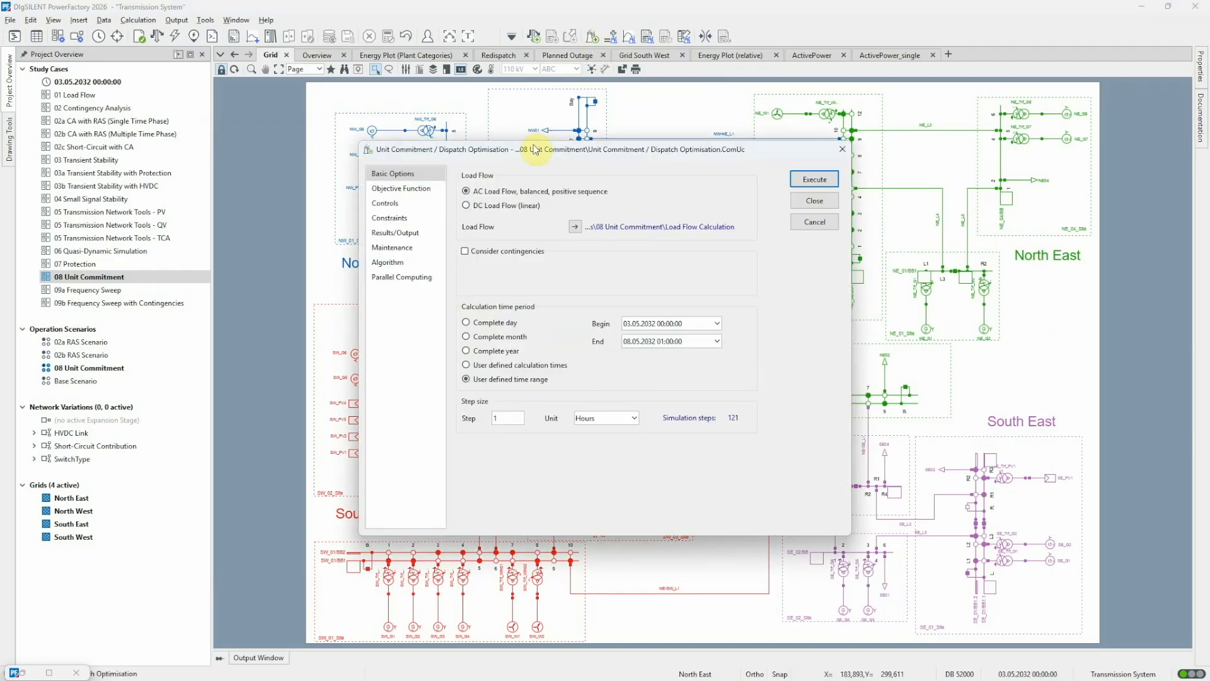
pyautogui.click(396, 203)
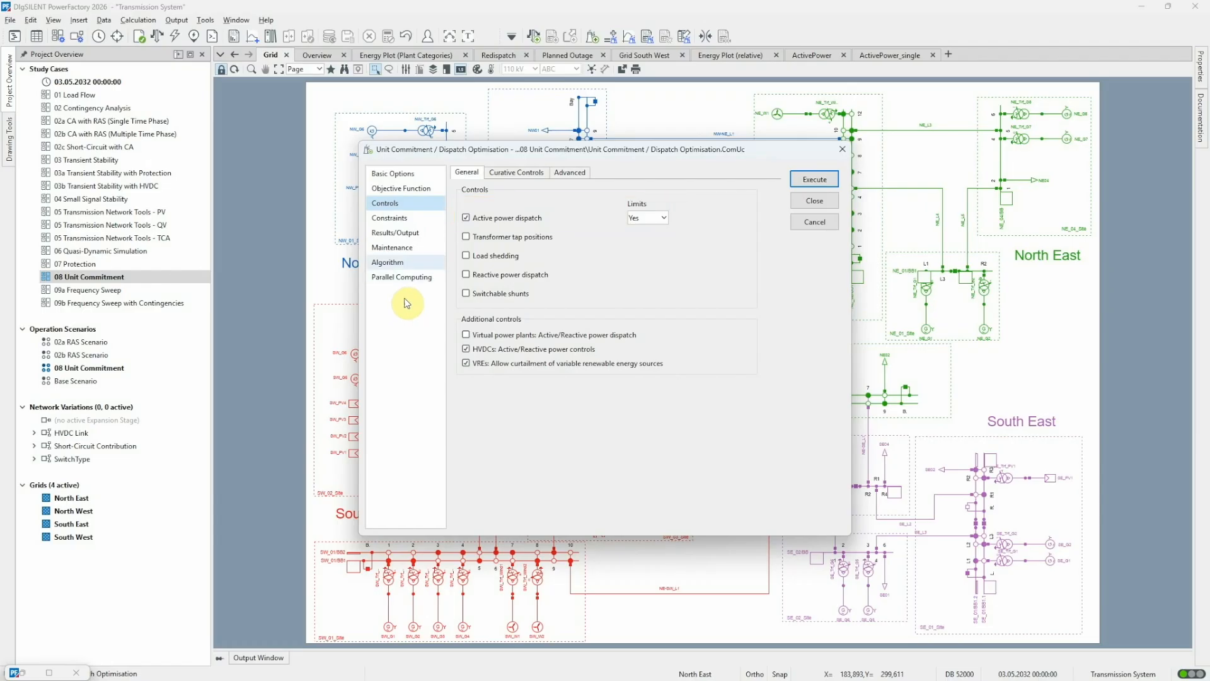
pyautogui.click(428, 217)
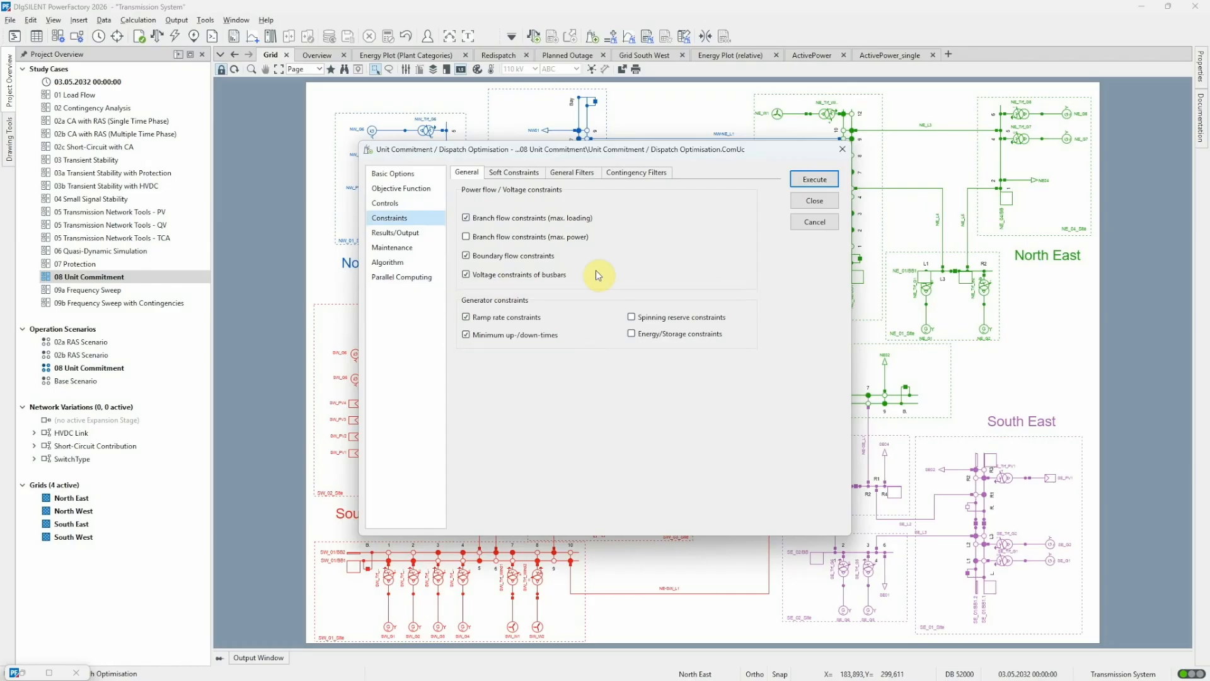
pyautogui.click(803, 222)
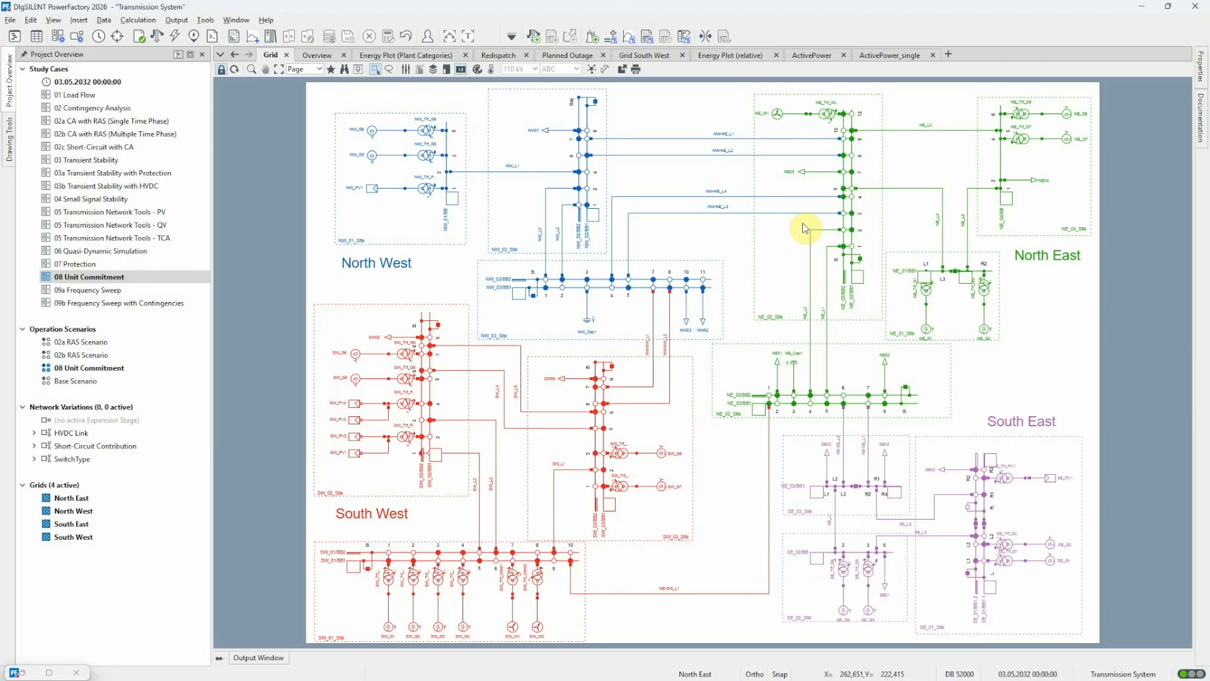
# Open line NE-SE_L1 from the Network Model Manager and review its Unit Commitment maximum loading constraint.
pyautogui.doubleClick(31, 673)
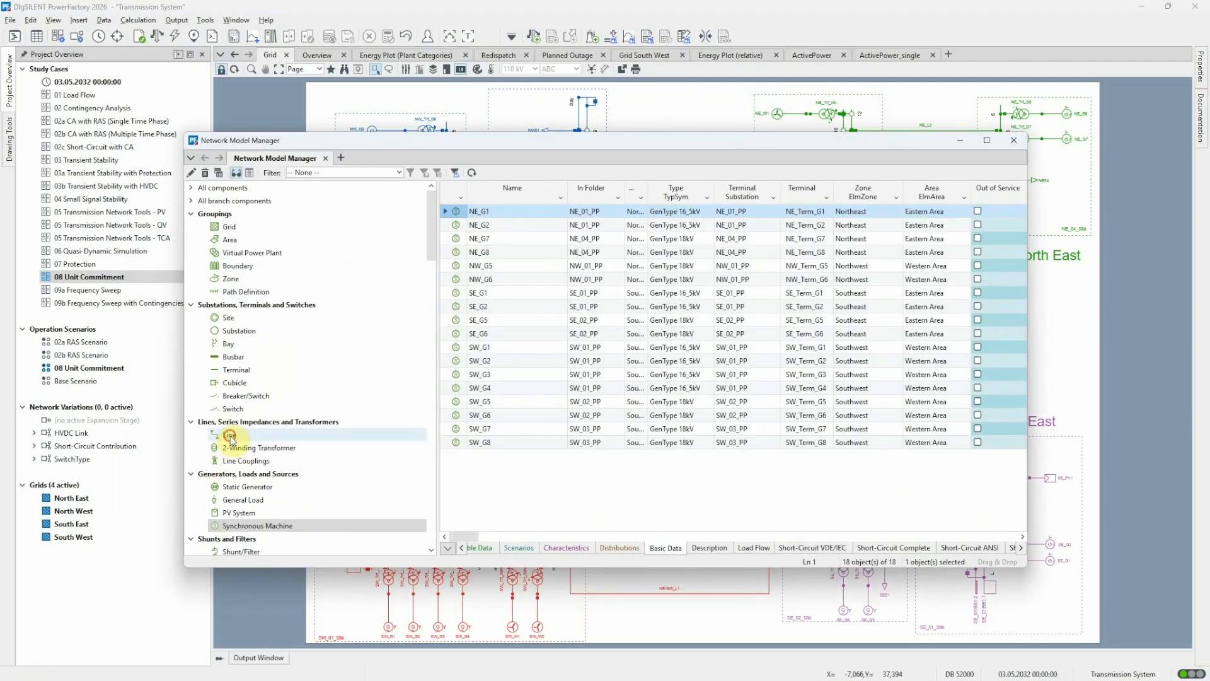
pyautogui.click(228, 435)
pyautogui.doubleClick(456, 212)
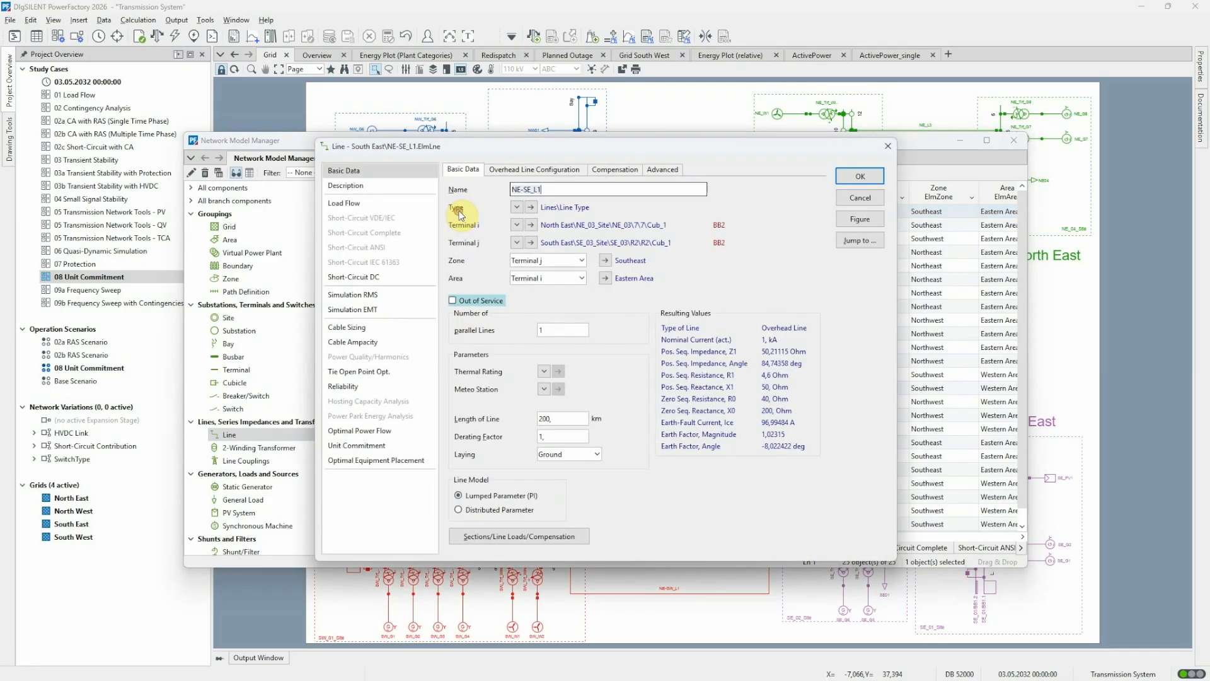
pyautogui.click(370, 447)
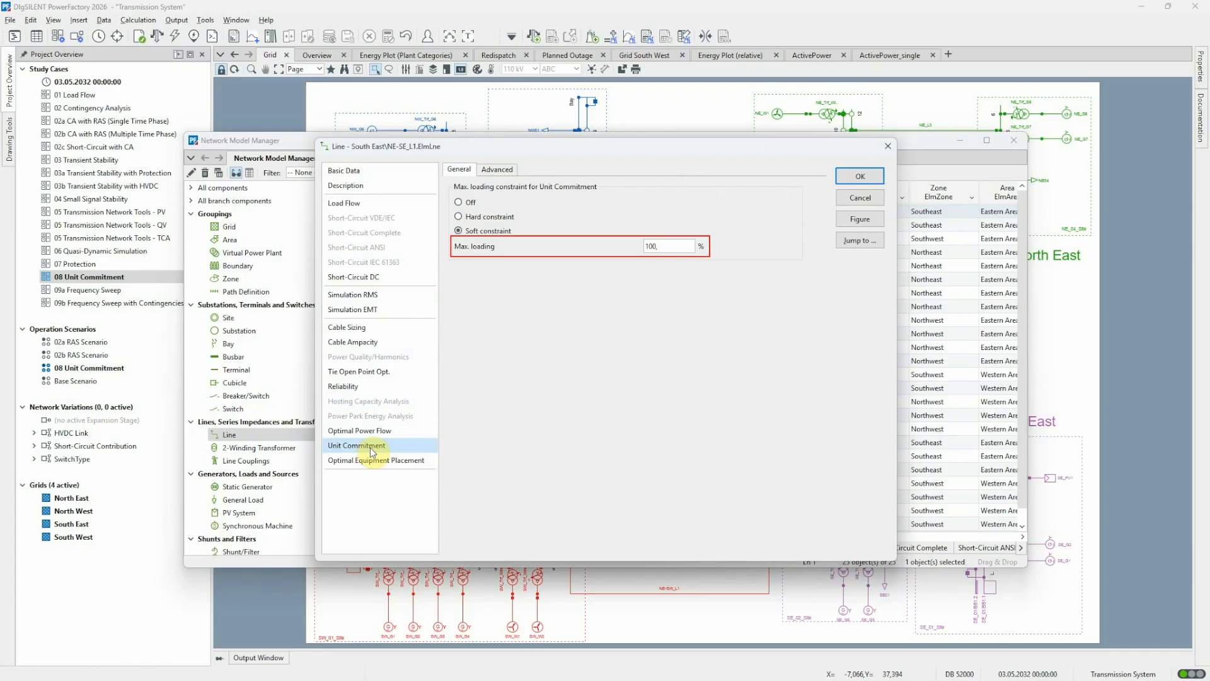
pyautogui.click(881, 199)
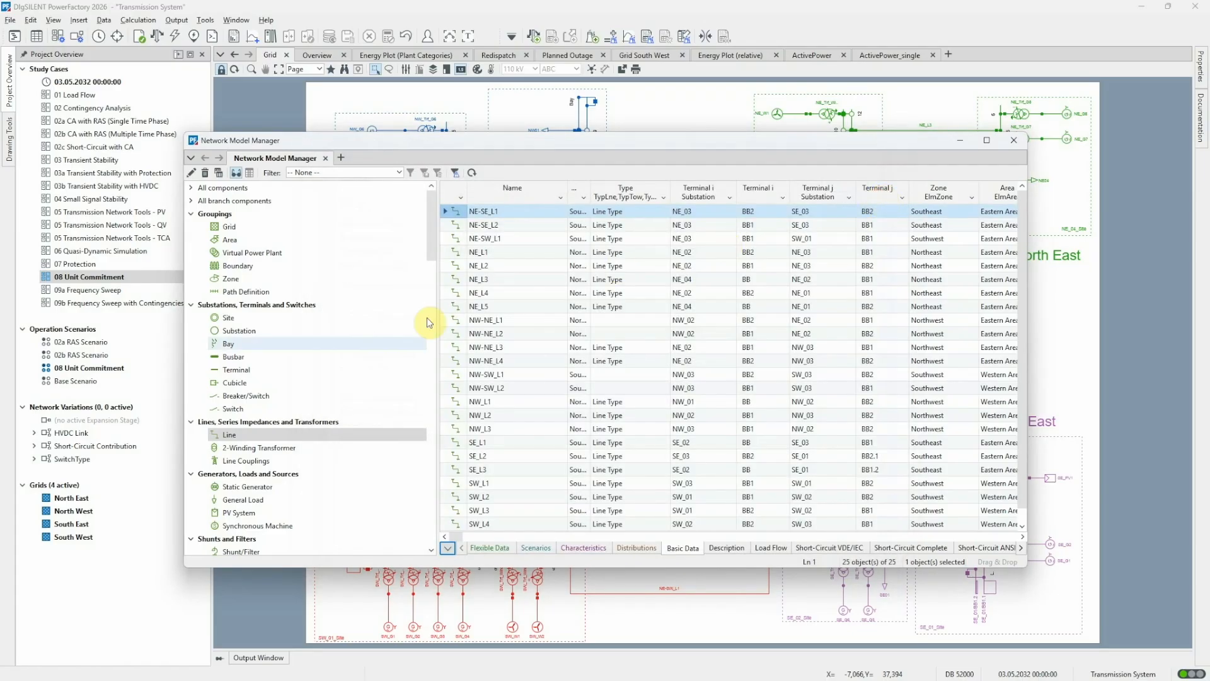
# Open busbar BB at NE_04 from the Network Model Manager and review its Unit Commitment voltage limits.
pyautogui.click(335, 357)
pyautogui.doubleClick(454, 211)
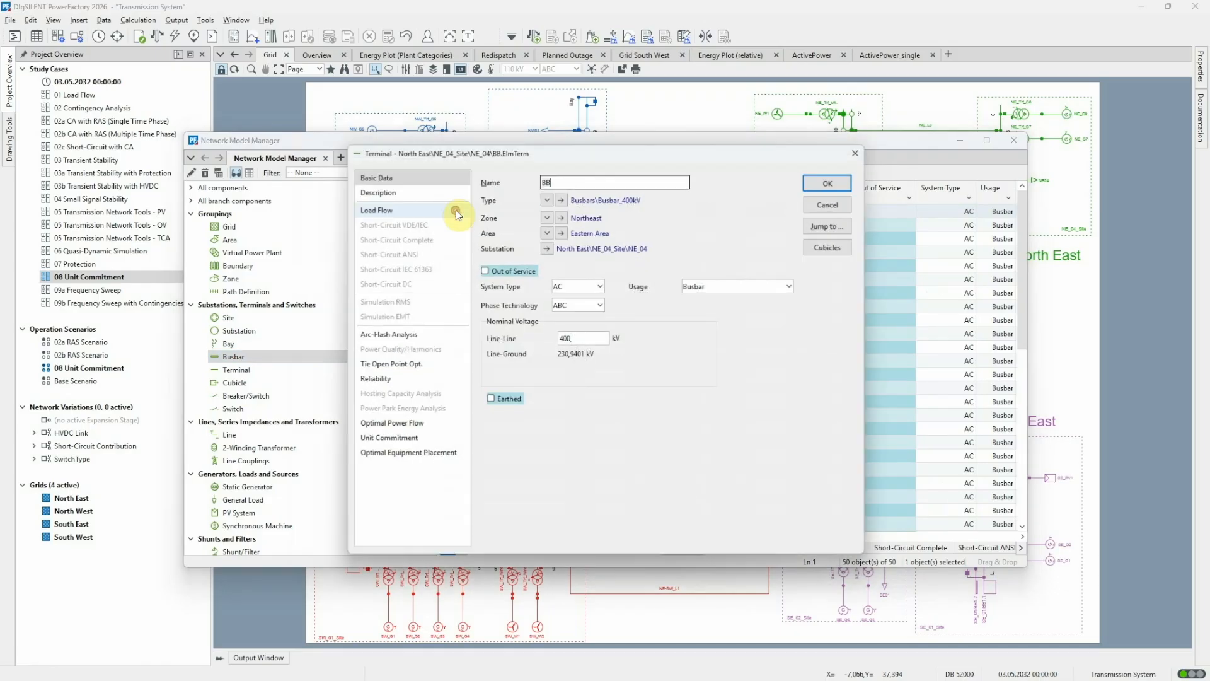
pyautogui.click(387, 437)
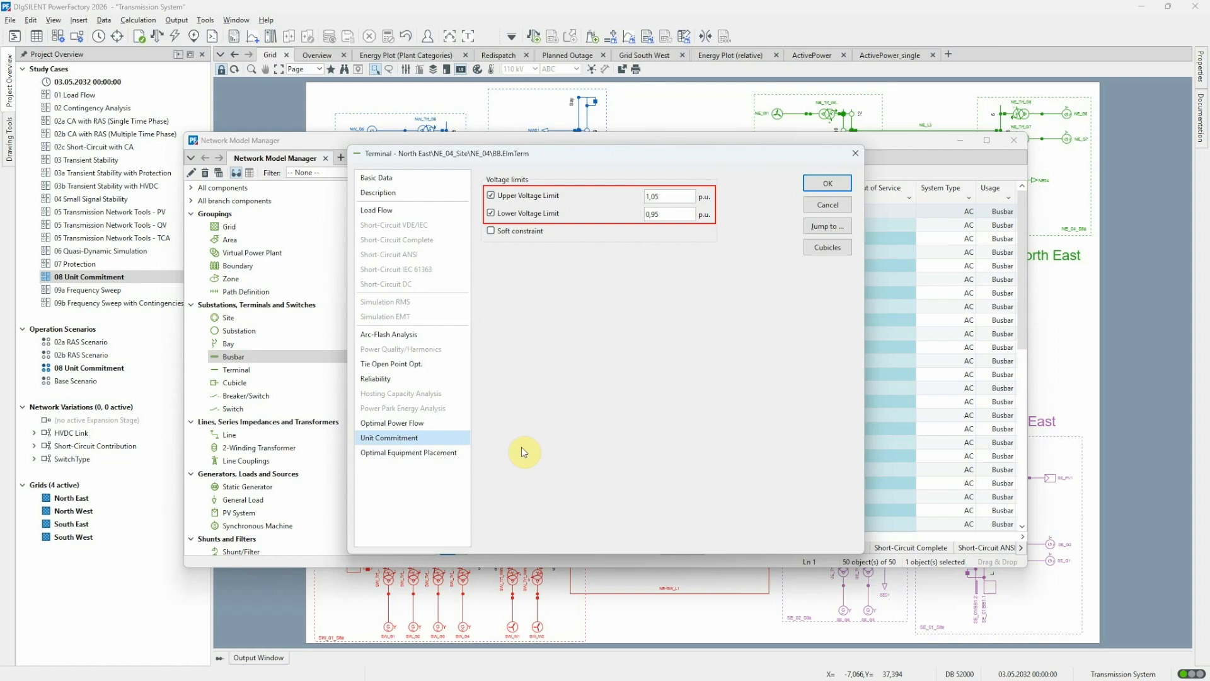
pyautogui.click(823, 208)
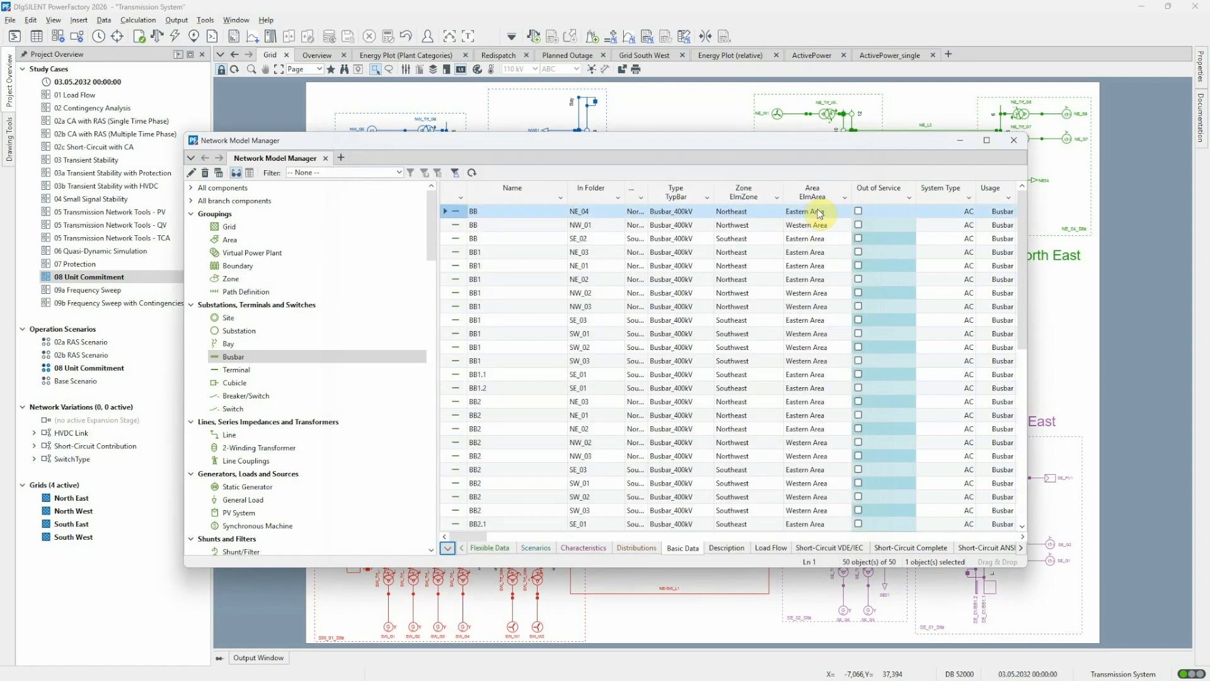
# Open the South West boundary and review its Unit Commitment active power limits, then close the Network Model Manager.
pyautogui.click(390, 265)
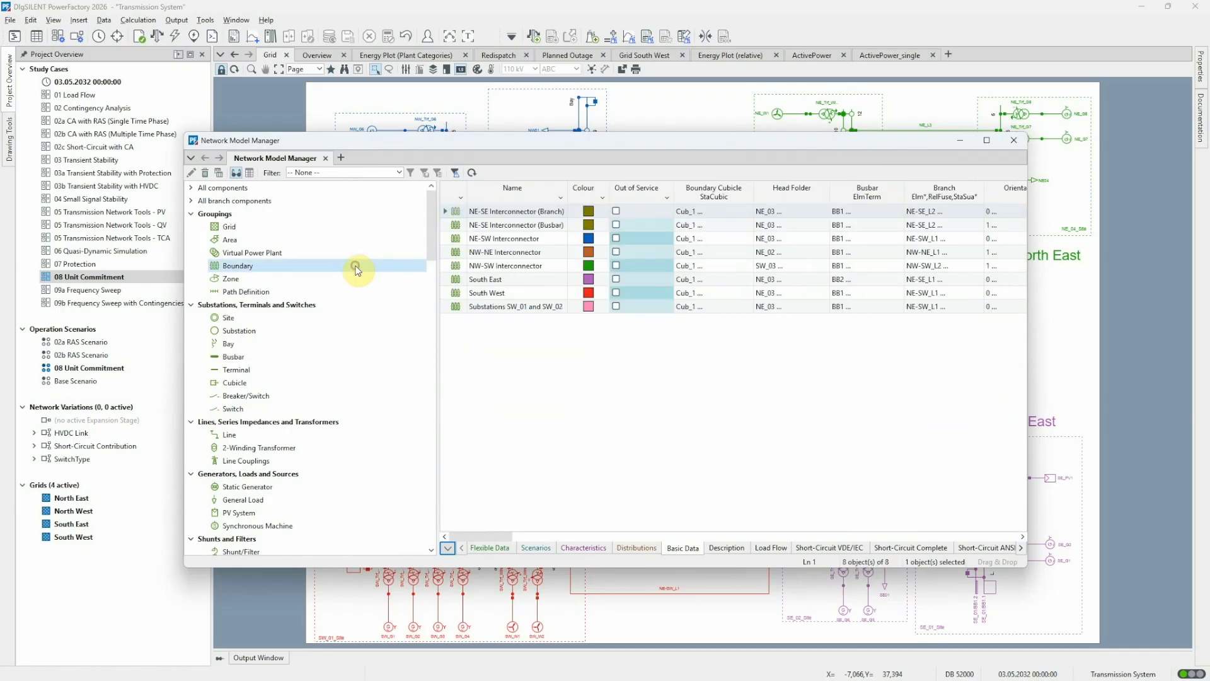
pyautogui.doubleClick(453, 293)
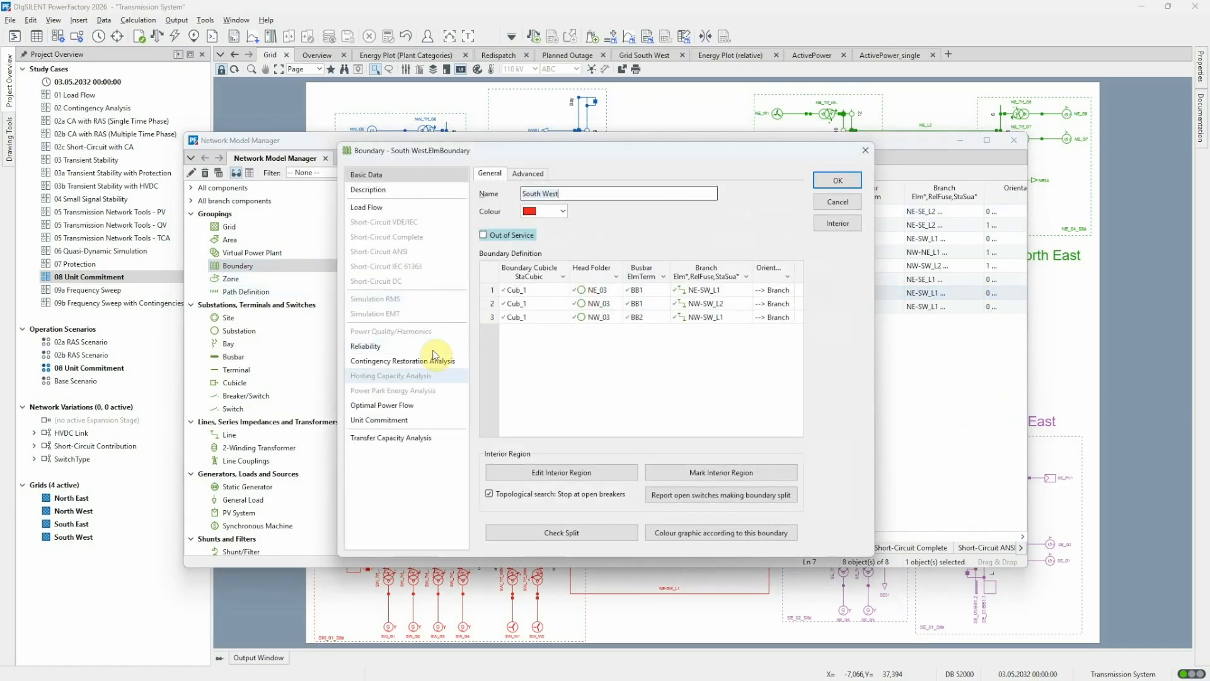
pyautogui.click(400, 420)
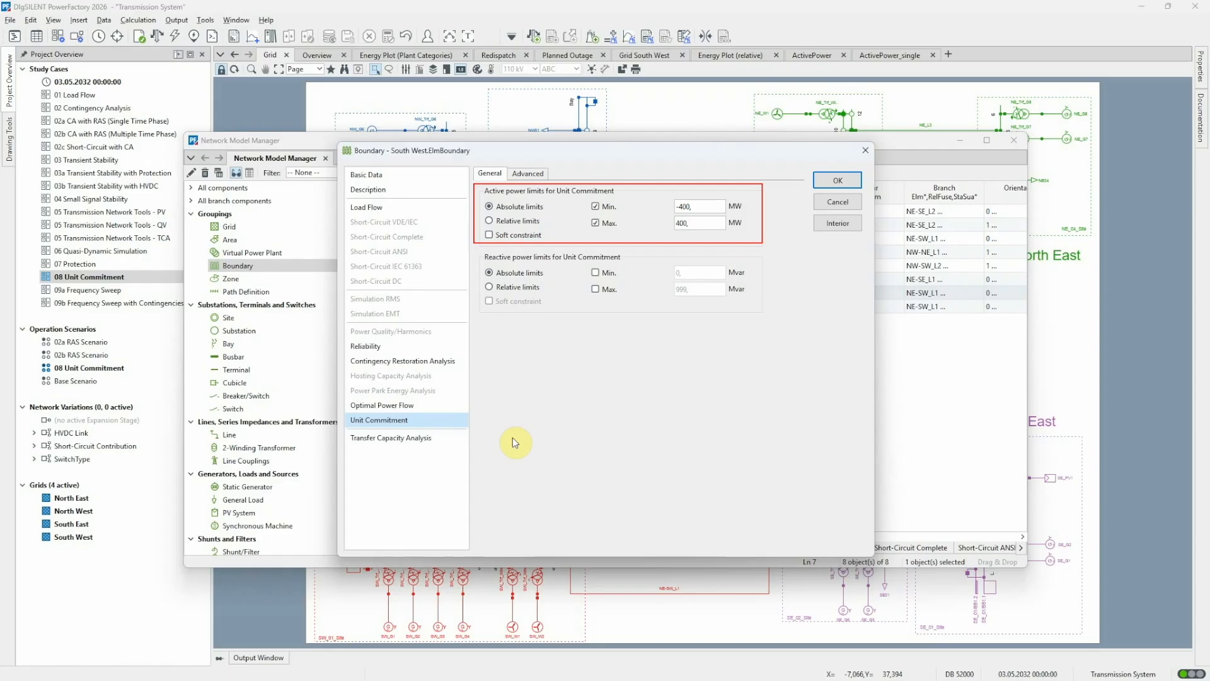
pyautogui.click(837, 180)
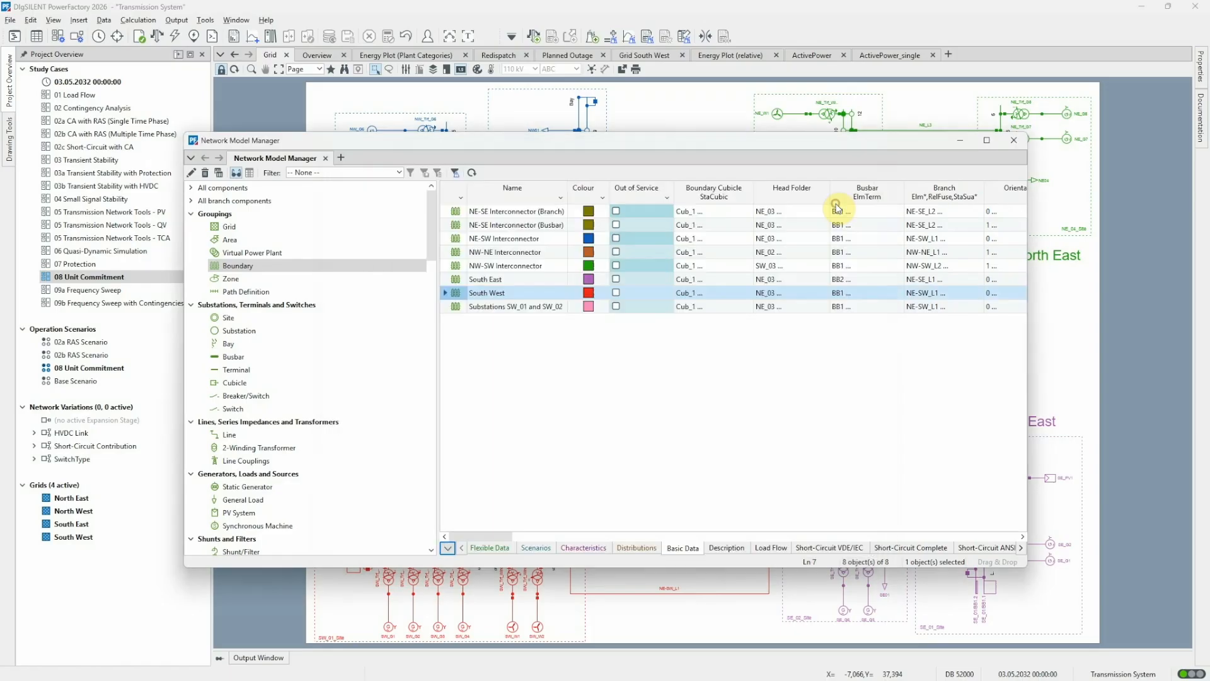
pyautogui.click(1013, 140)
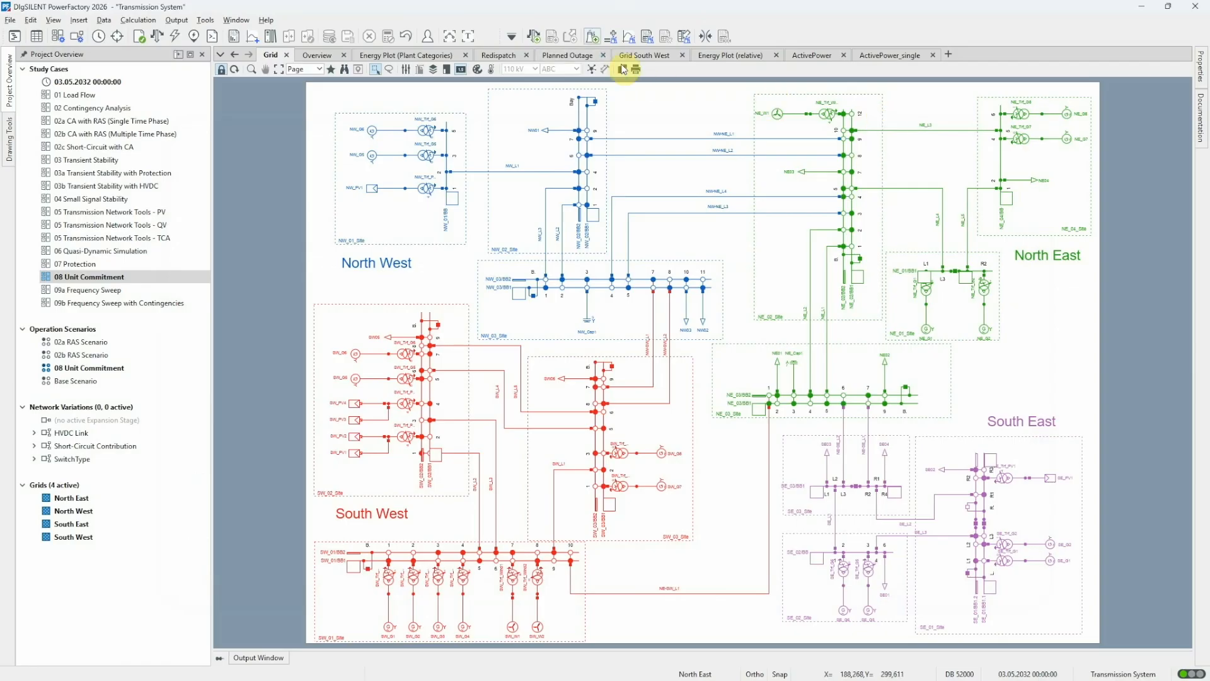
# Reopen the Unit Commitment command and review the planned outages used in its Maintenance settings.
pyautogui.click(594, 37)
pyautogui.click(396, 249)
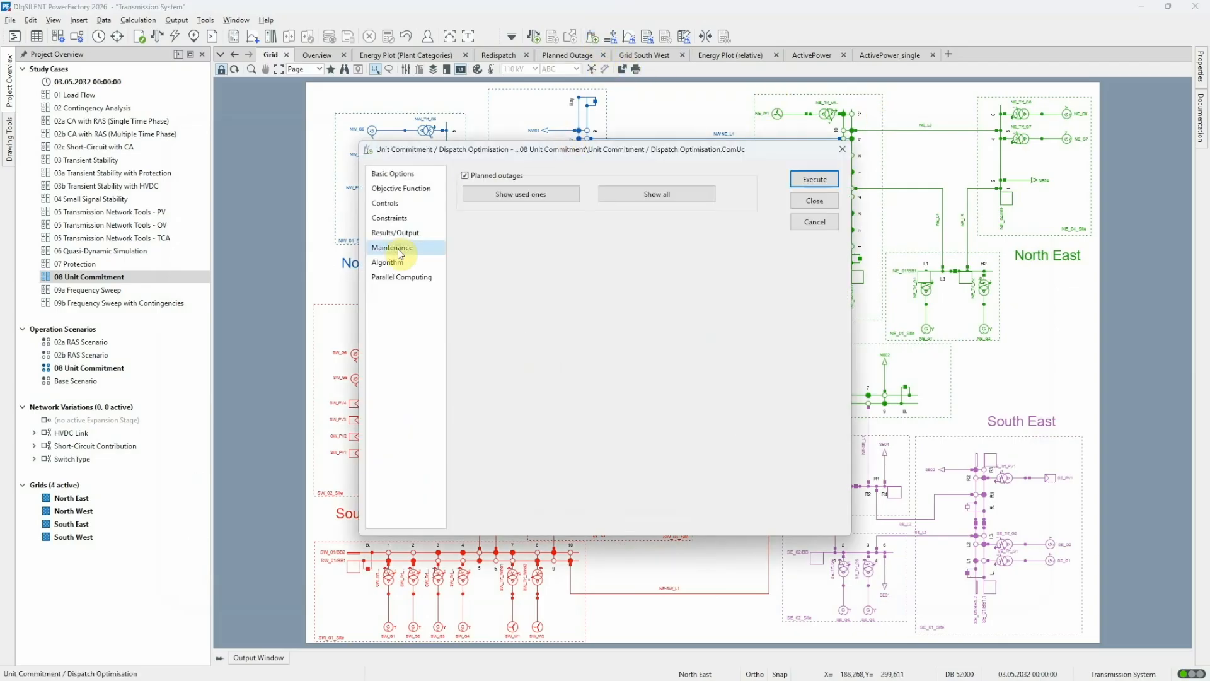
pyautogui.click(475, 192)
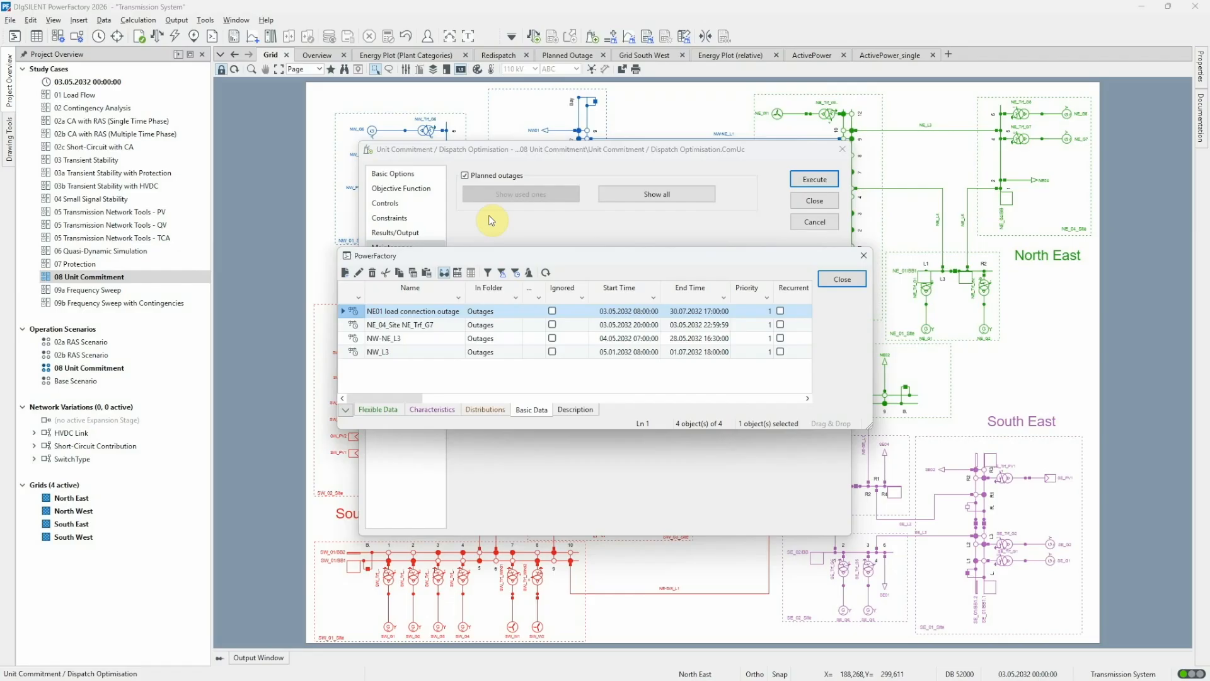
pyautogui.click(357, 326)
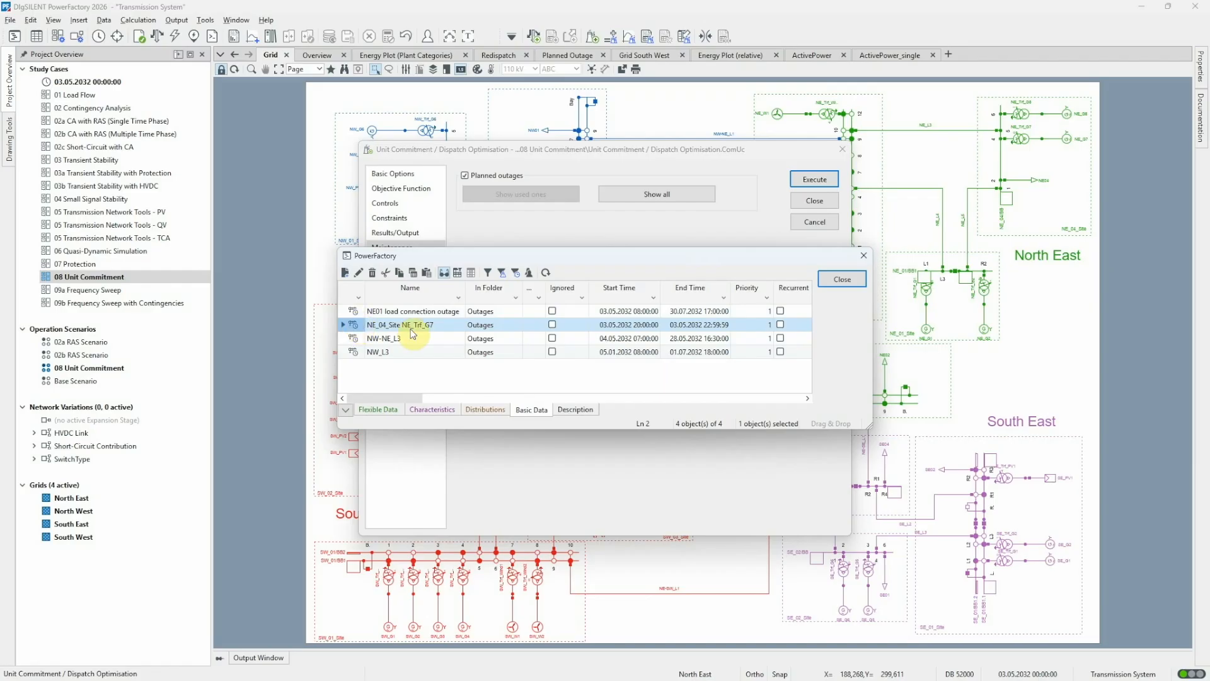
pyautogui.click(842, 279)
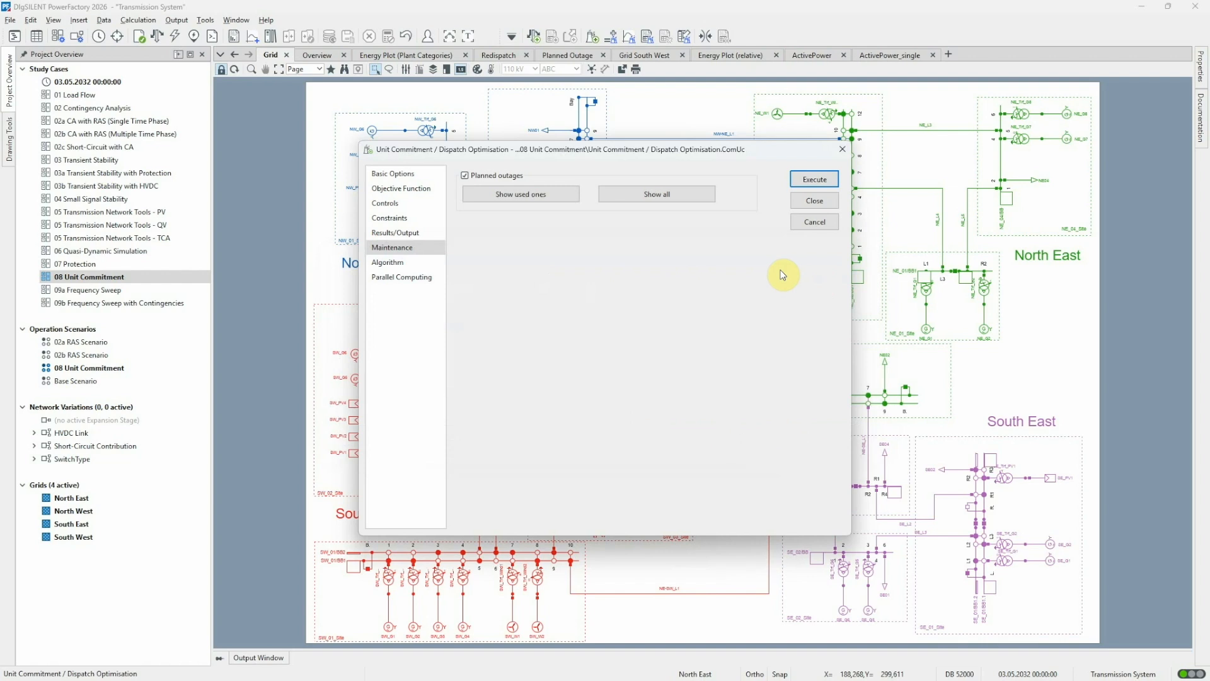
# Review the Results/Output settings and the sub-results of the Unit Commitment AC results file.
pyautogui.click(424, 233)
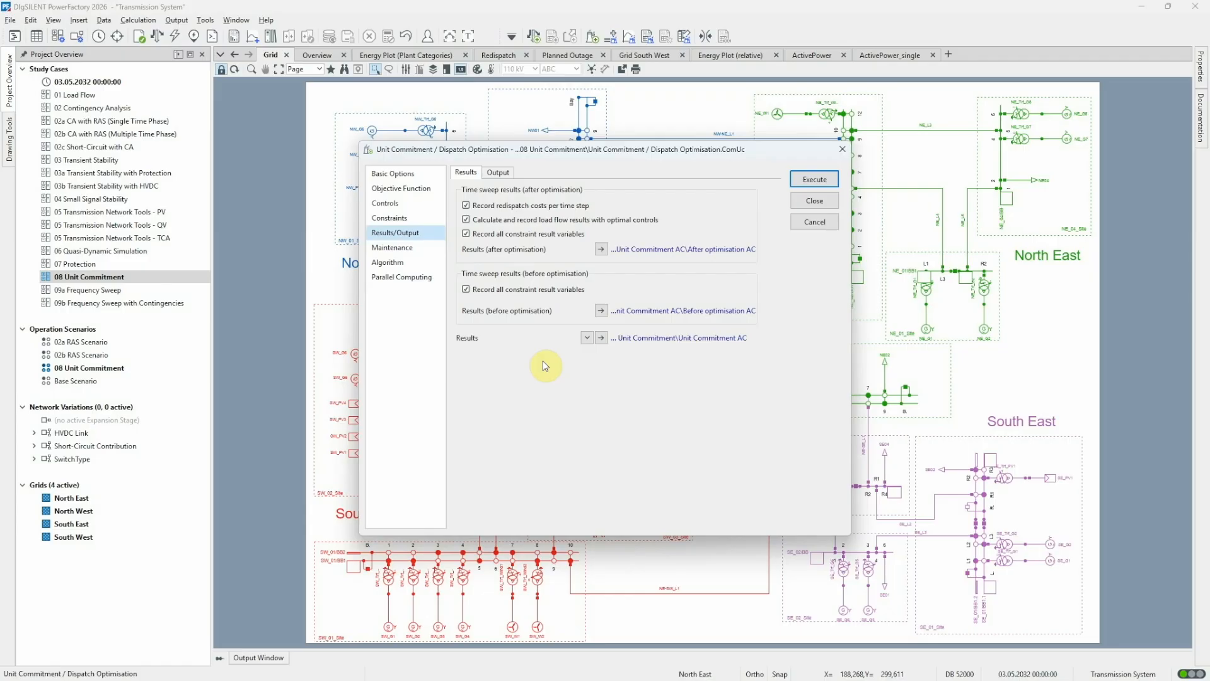
pyautogui.click(602, 338)
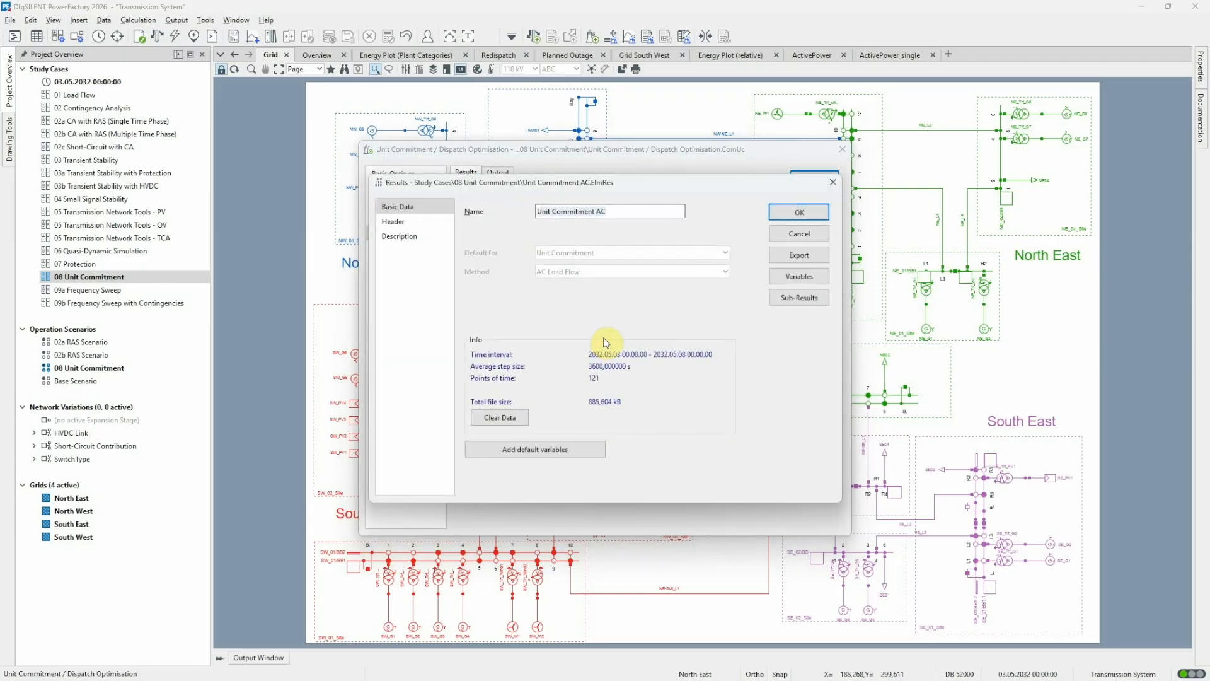
pyautogui.click(785, 303)
pyautogui.moveTo(698, 263); pyautogui.dragTo(899, 402)
pyautogui.click(899, 403)
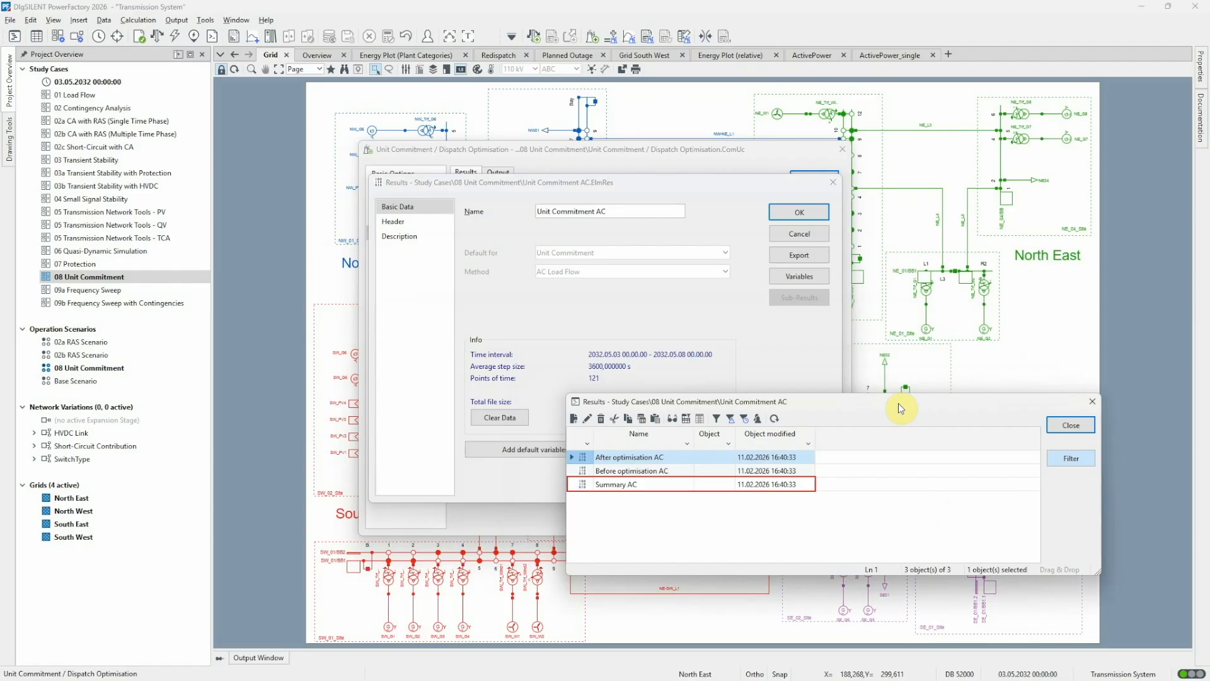
pyautogui.click(1073, 426)
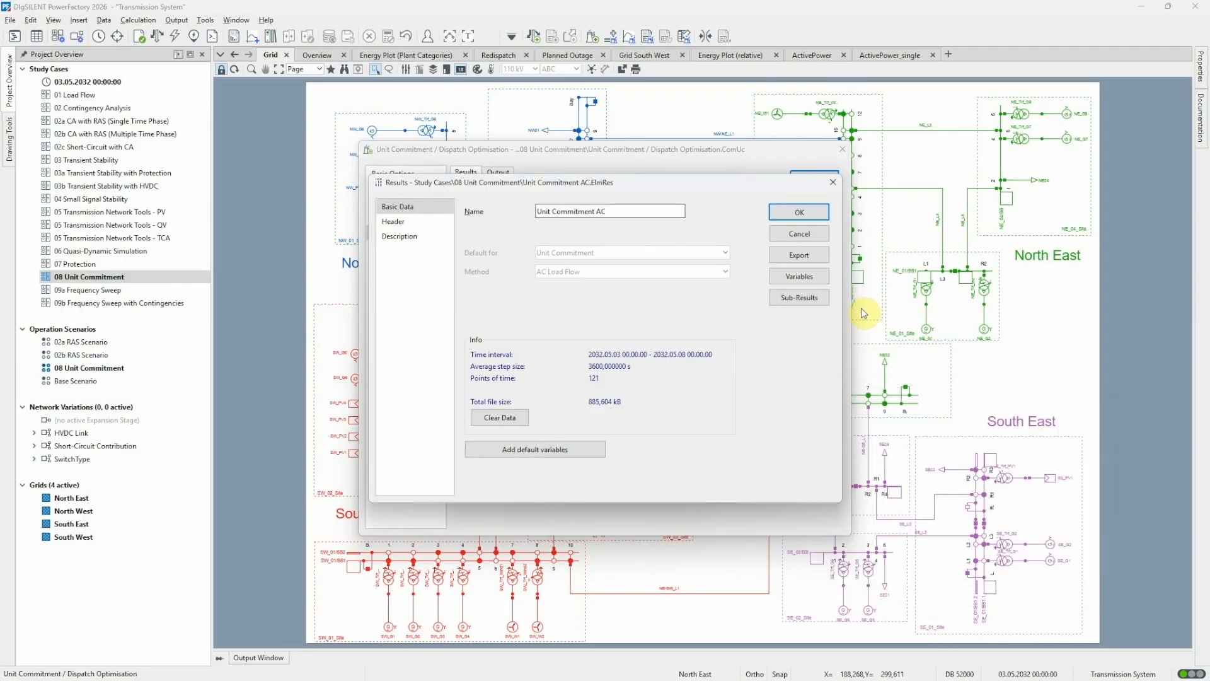
pyautogui.click(785, 238)
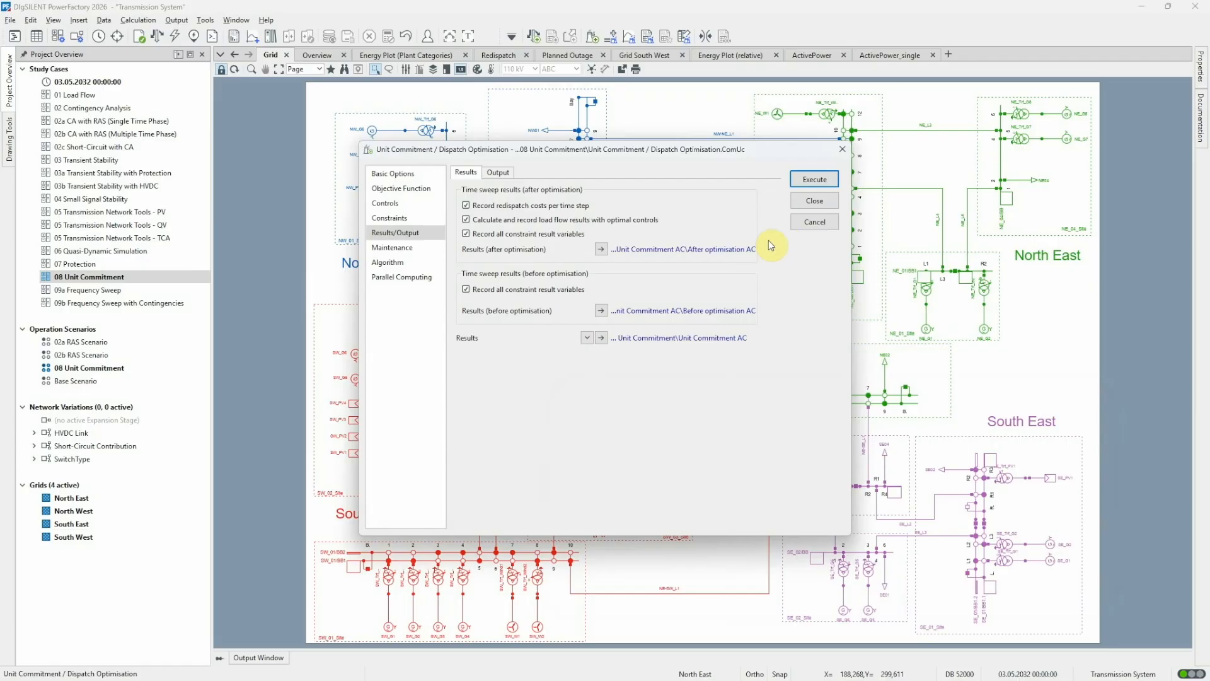
# Review the algorithm's rolling-horizon and solver settings, then execute the Unit Commitment / Dispatch Optimisation.
pyautogui.click(430, 268)
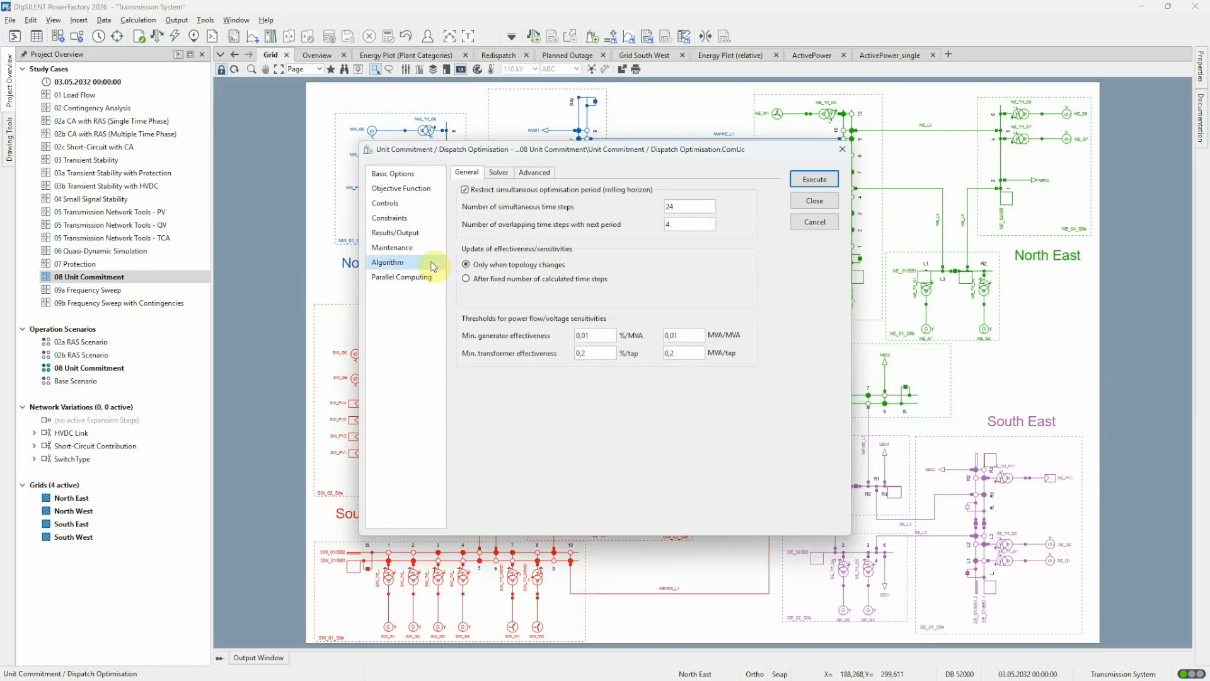
pyautogui.click(498, 174)
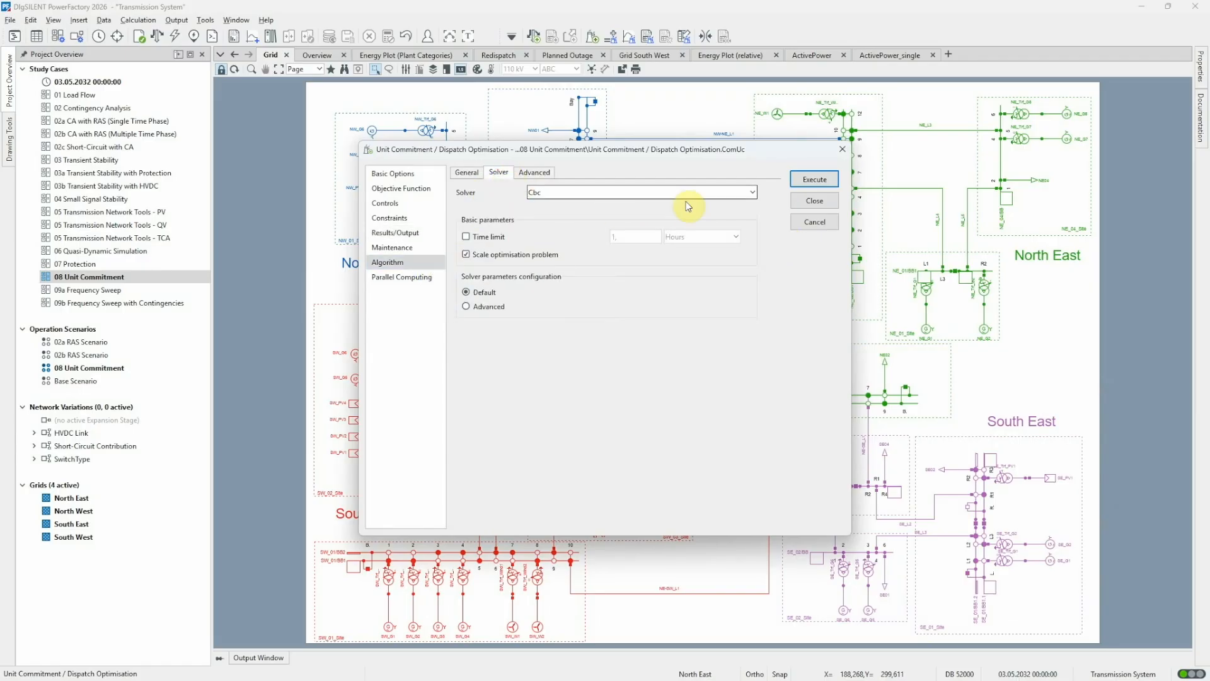
pyautogui.click(736, 191)
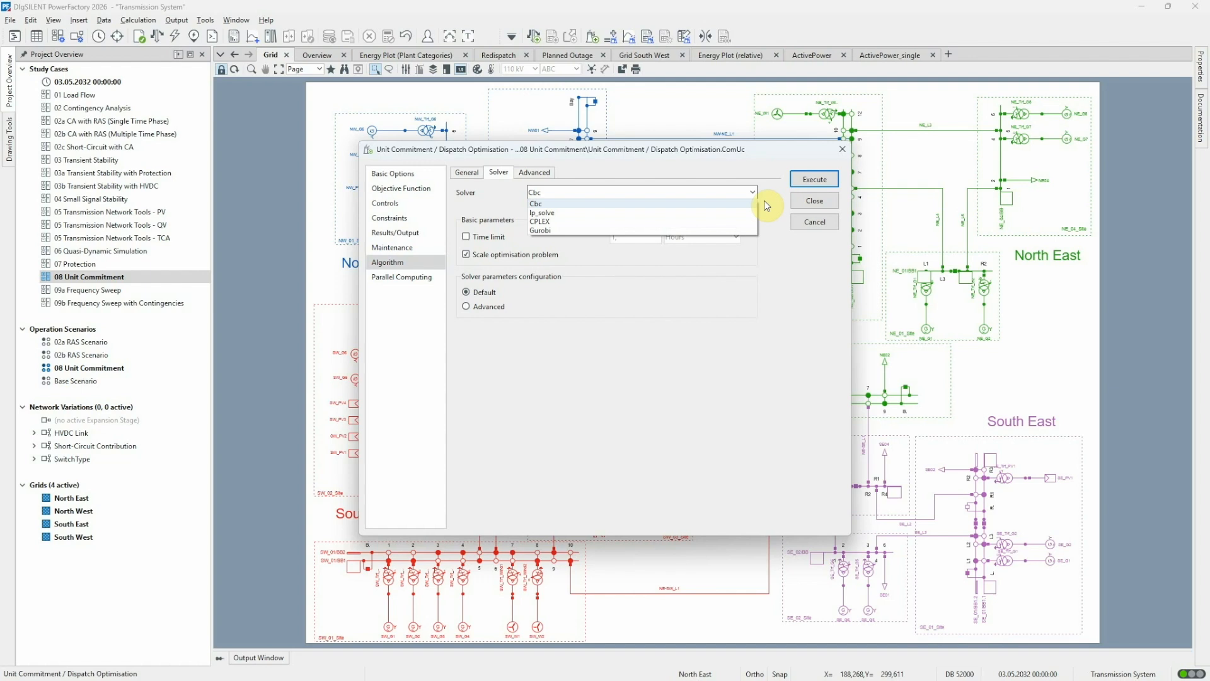
pyautogui.click(764, 200)
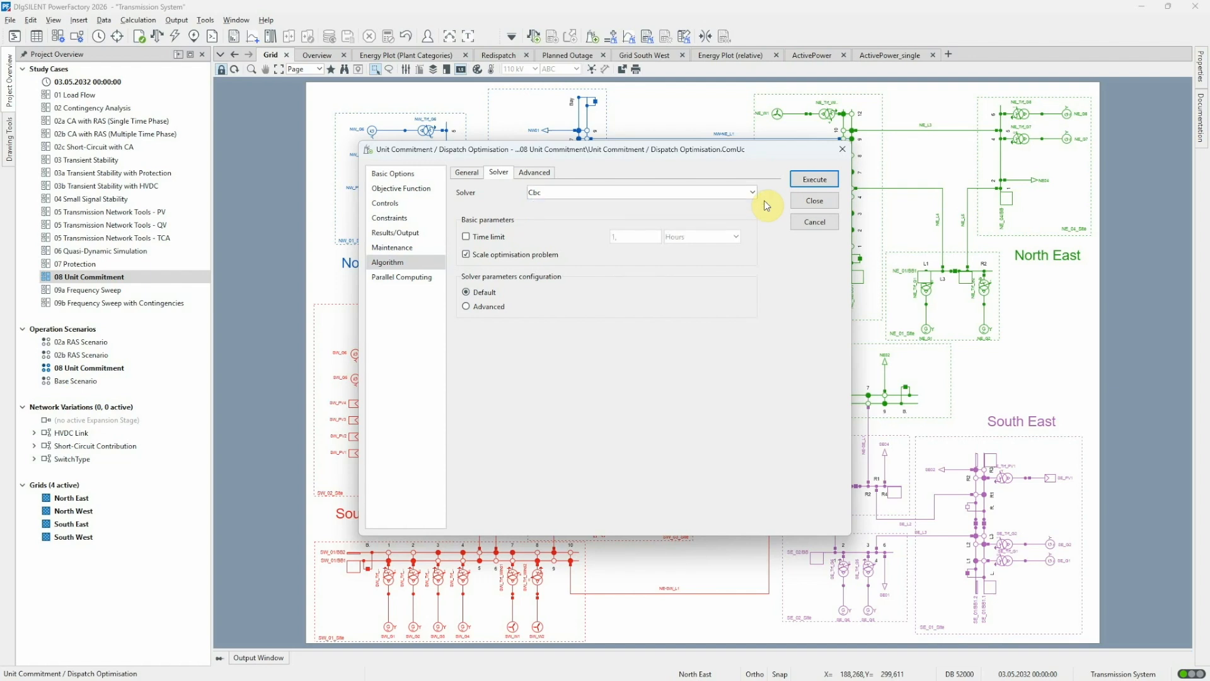
pyautogui.click(469, 172)
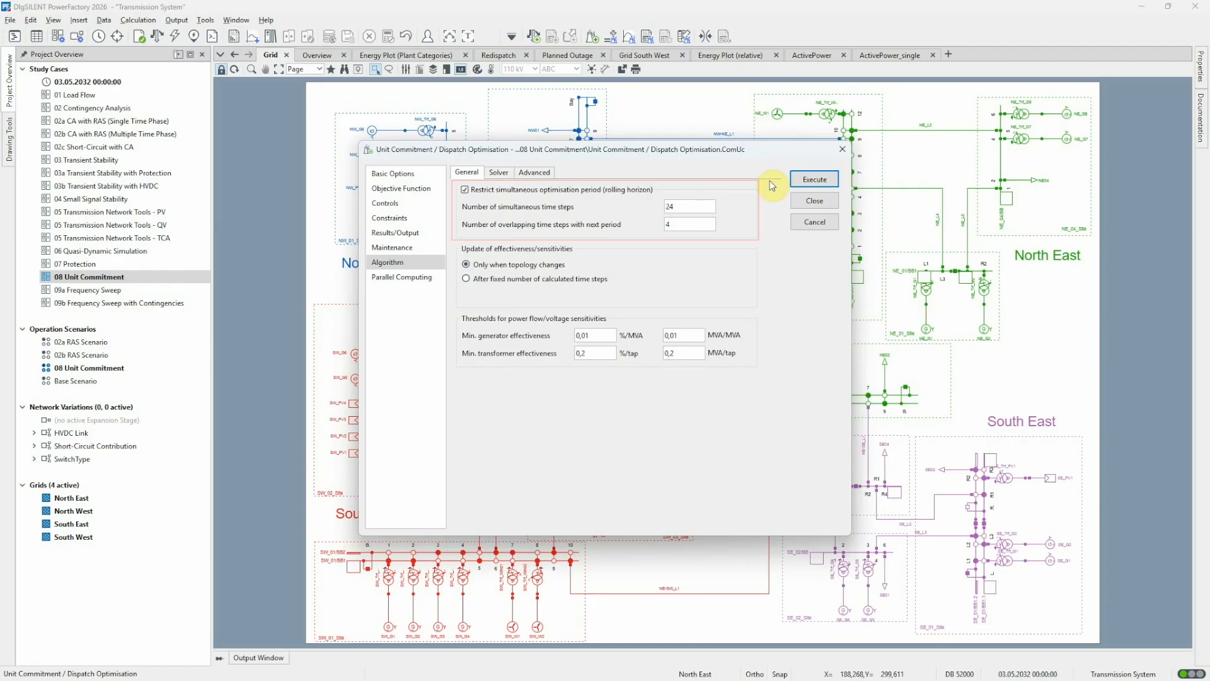
pyautogui.click(799, 181)
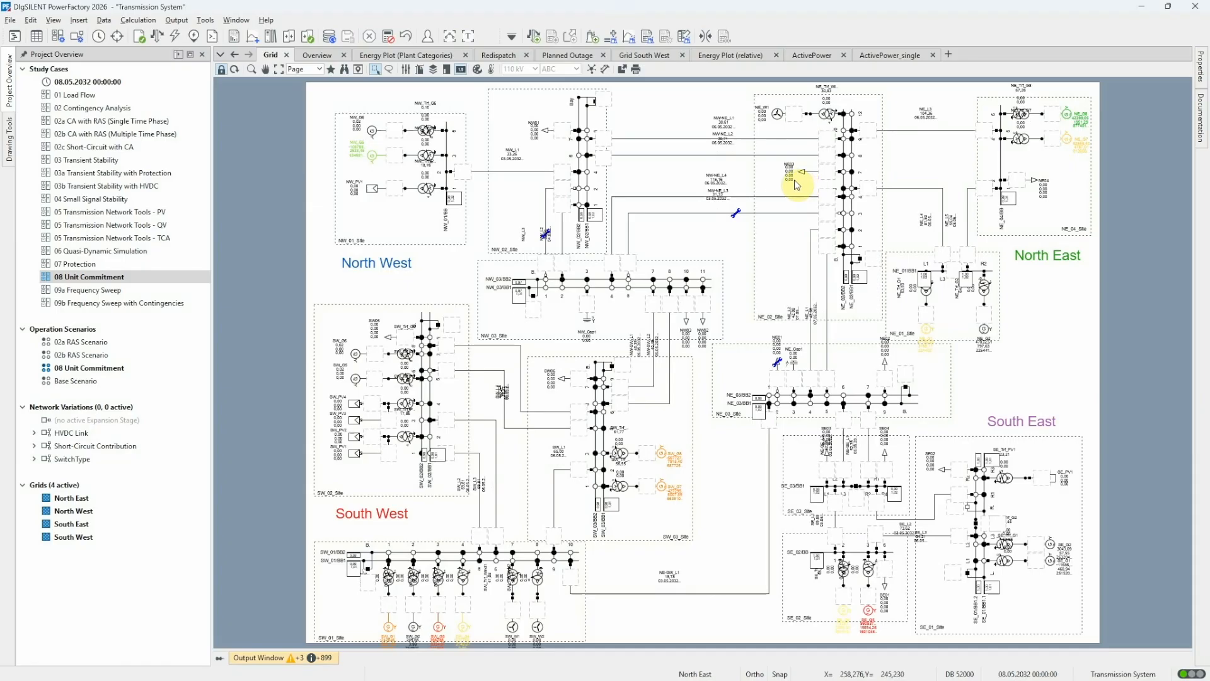
# Examine production costs per grid and redispatch costs of the synchronous machines in the Network Model Manager.
pyautogui.click(36, 36)
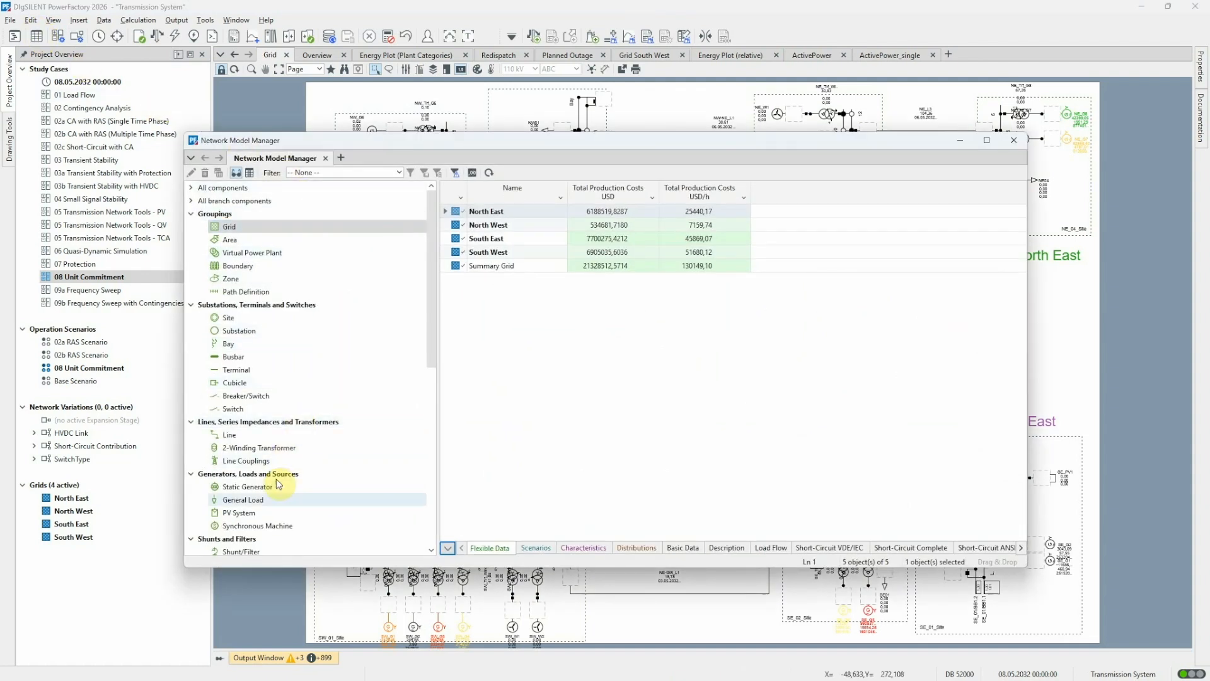
pyautogui.click(263, 525)
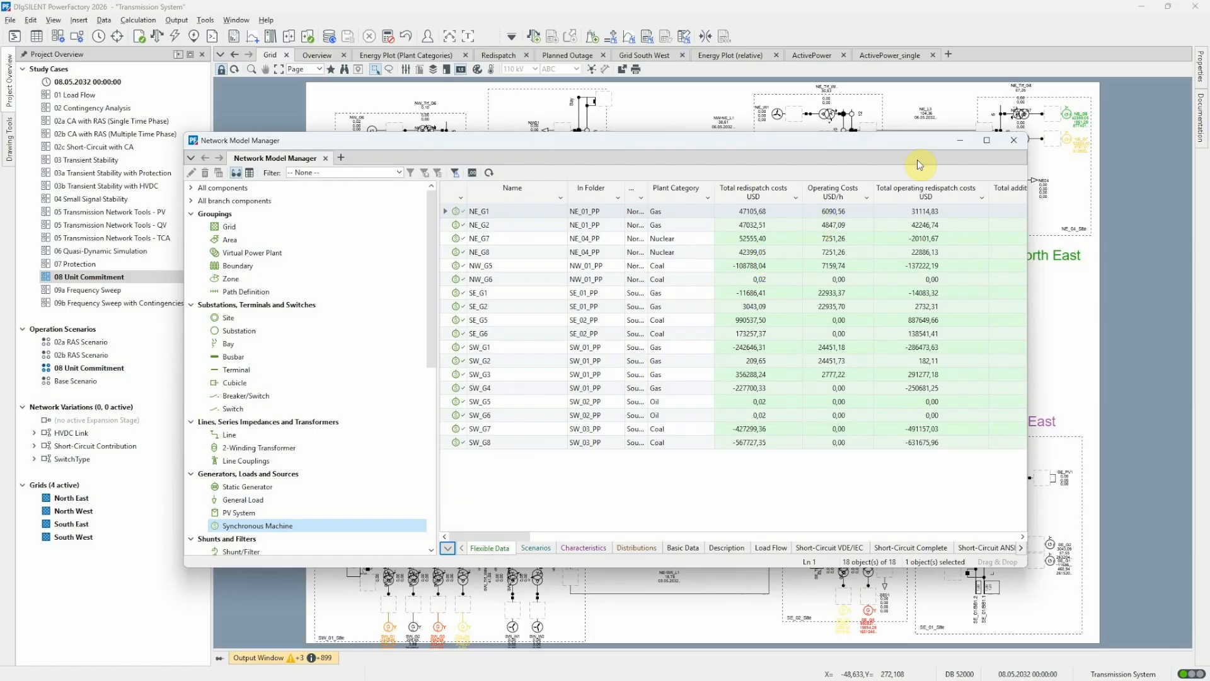
pyautogui.click(960, 140)
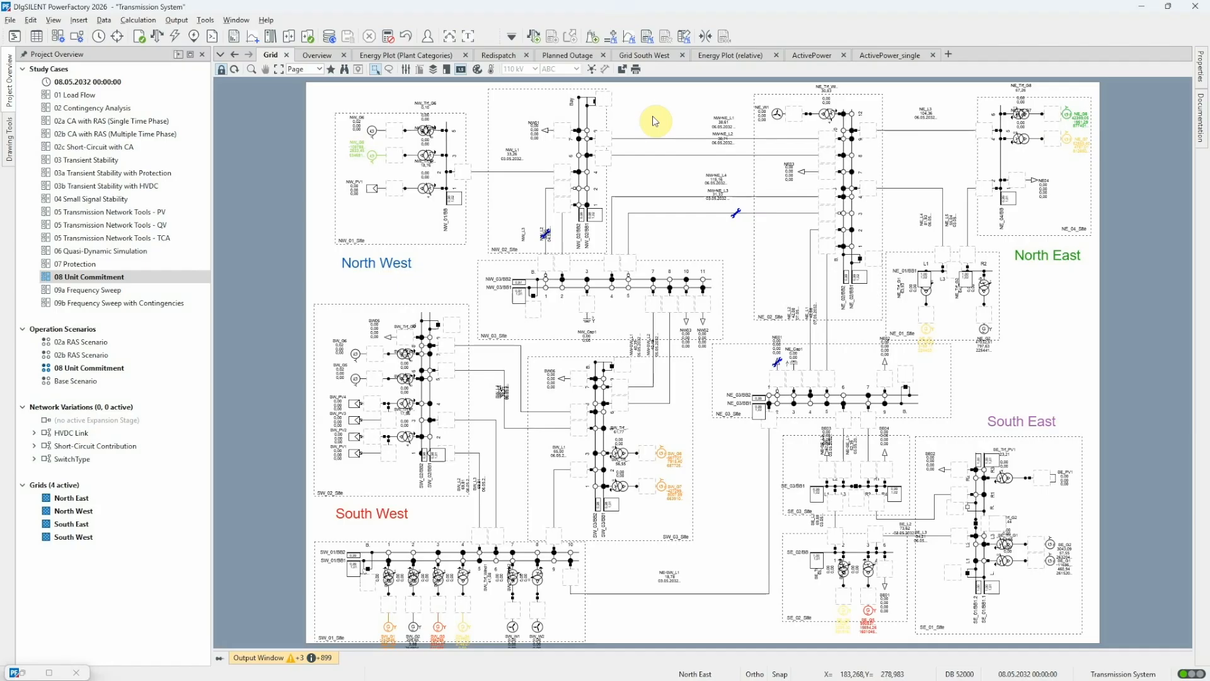
# Examine the ActivePower, Redispatch, Planned Outage and Grid South West result plots.
pyautogui.click(809, 54)
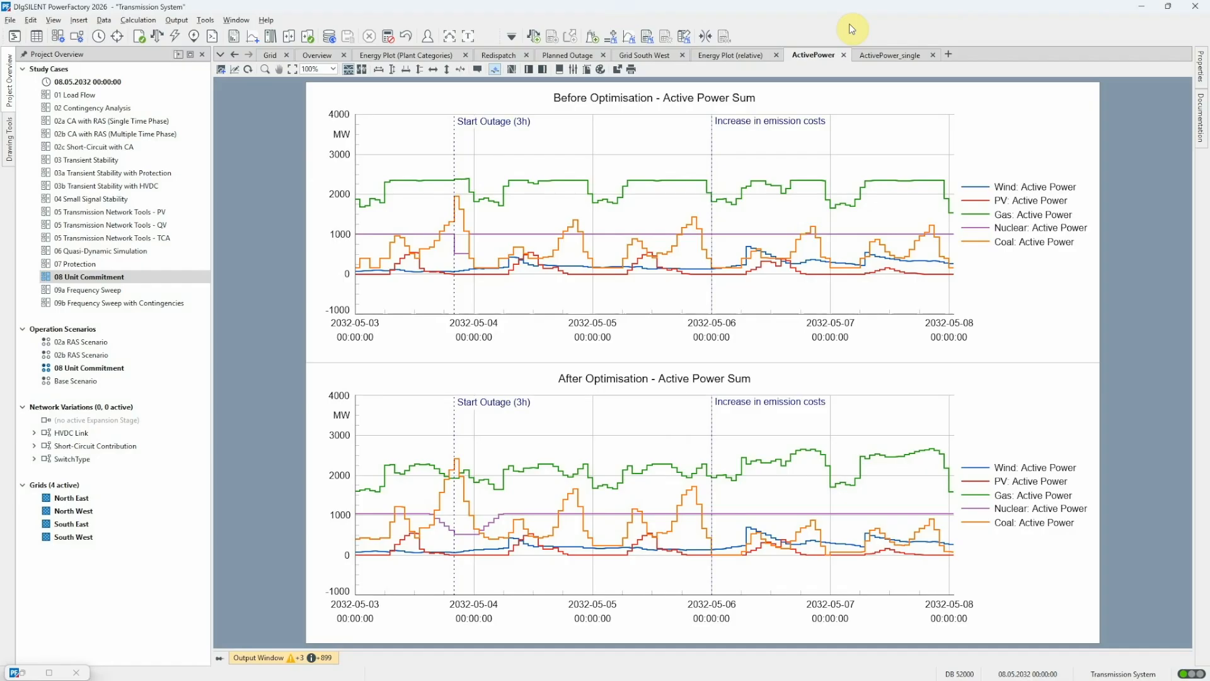
pyautogui.click(501, 55)
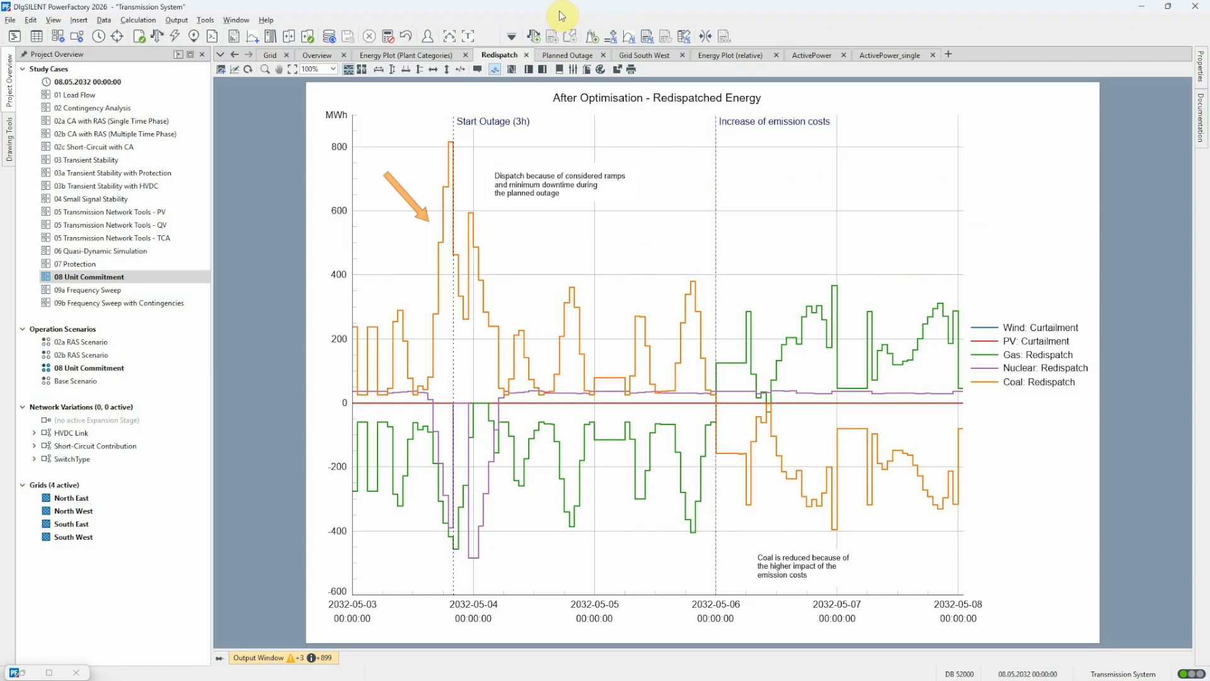
pyautogui.click(575, 58)
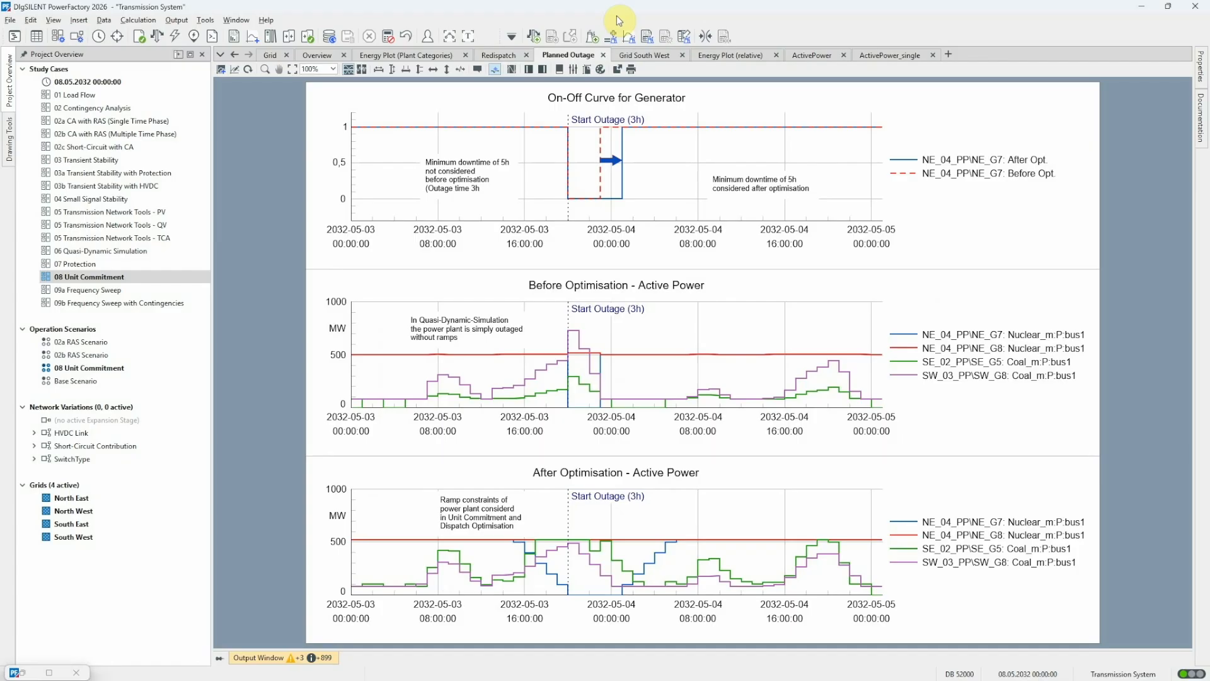
pyautogui.click(643, 54)
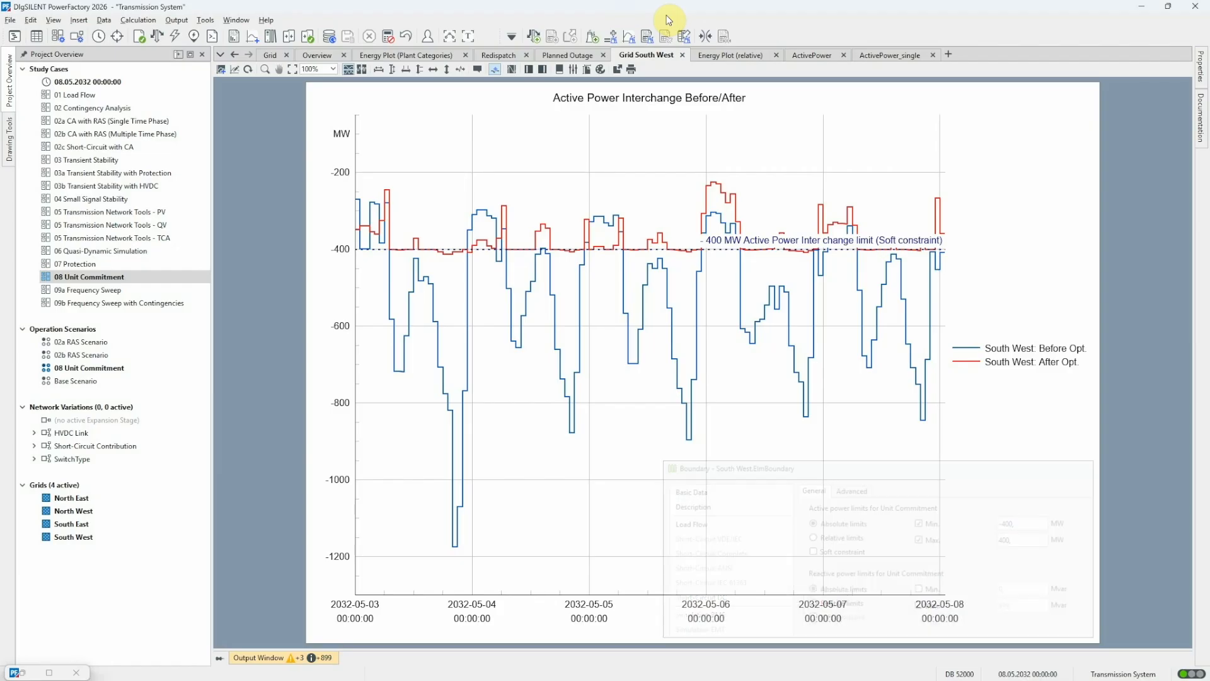
# Execute the Unit Commitment tabular reports, review the optimal solution table, close the report group and return to the grid diagram.
pyautogui.click(649, 40)
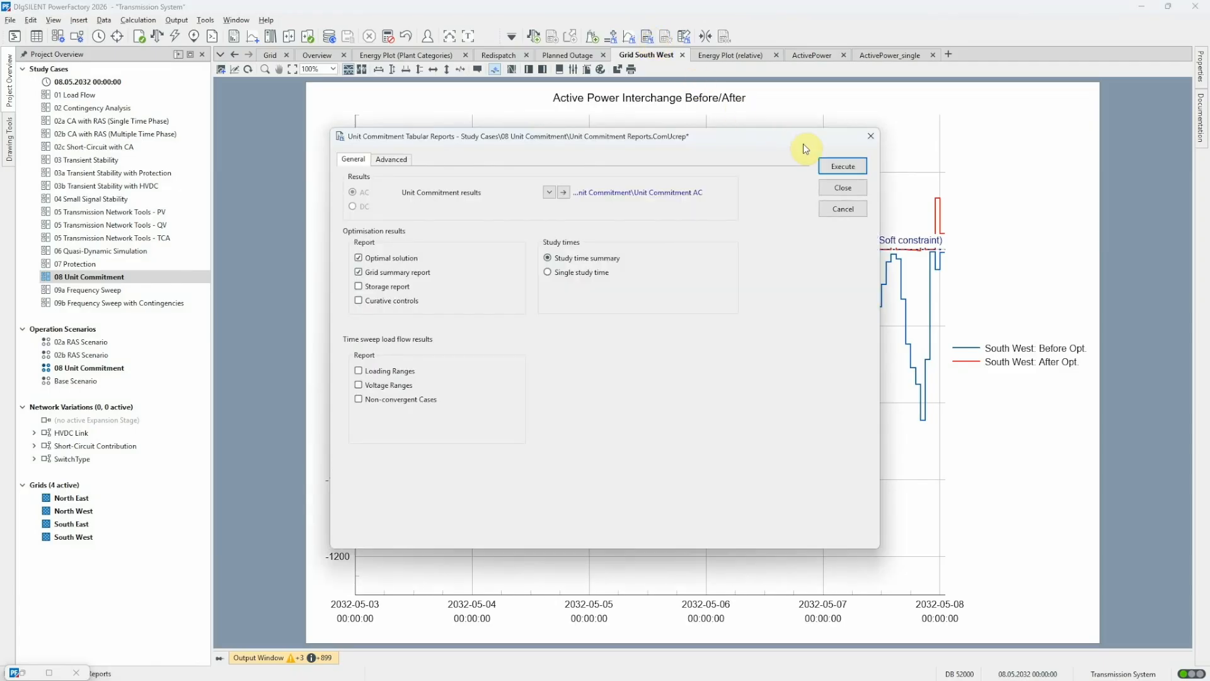
pyautogui.click(839, 166)
pyautogui.click(433, 179)
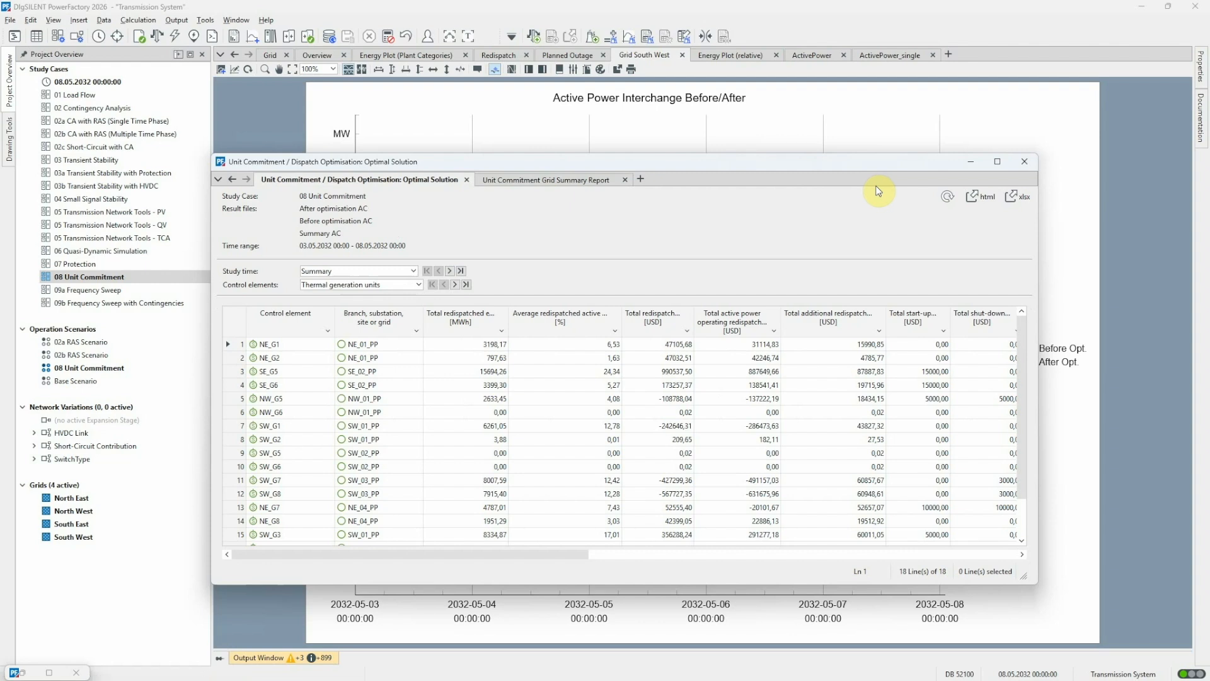
pyautogui.click(1024, 161)
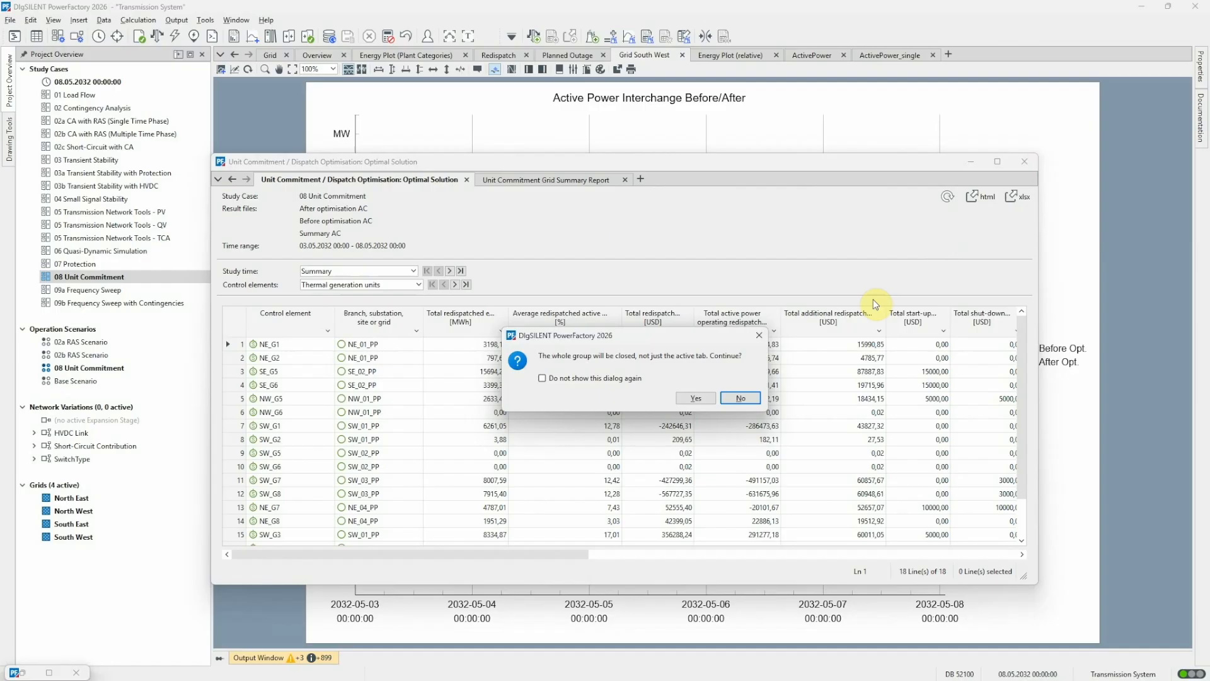
pyautogui.click(711, 398)
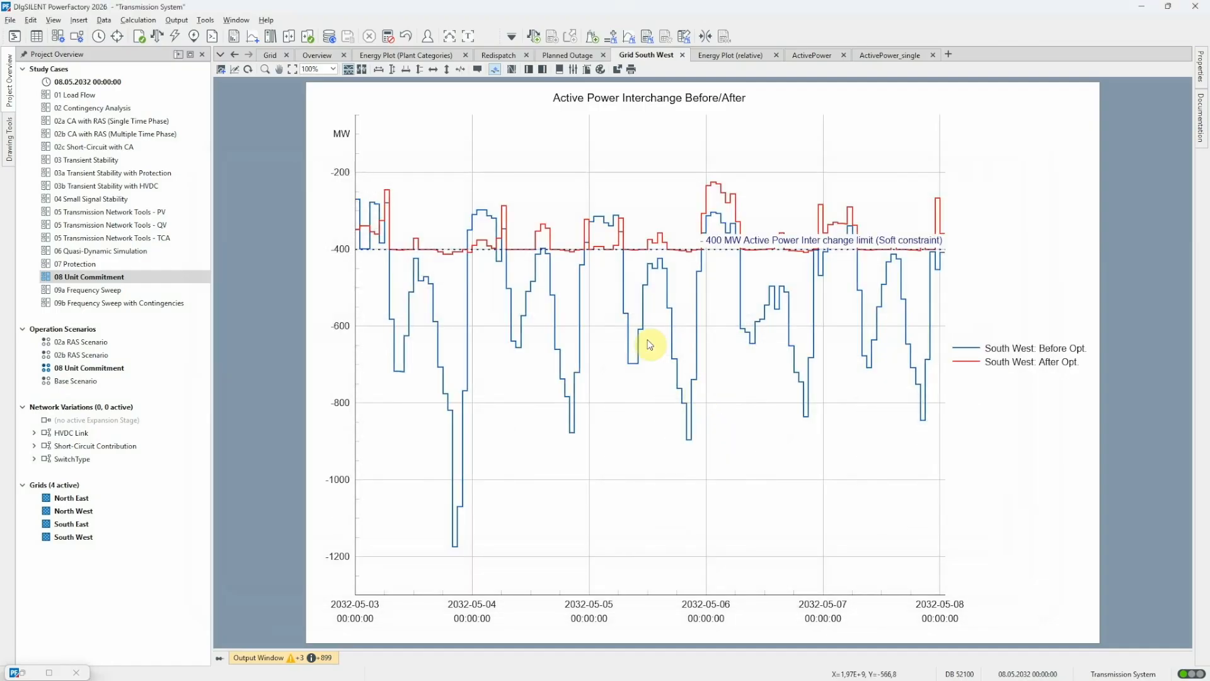
pyautogui.click(270, 56)
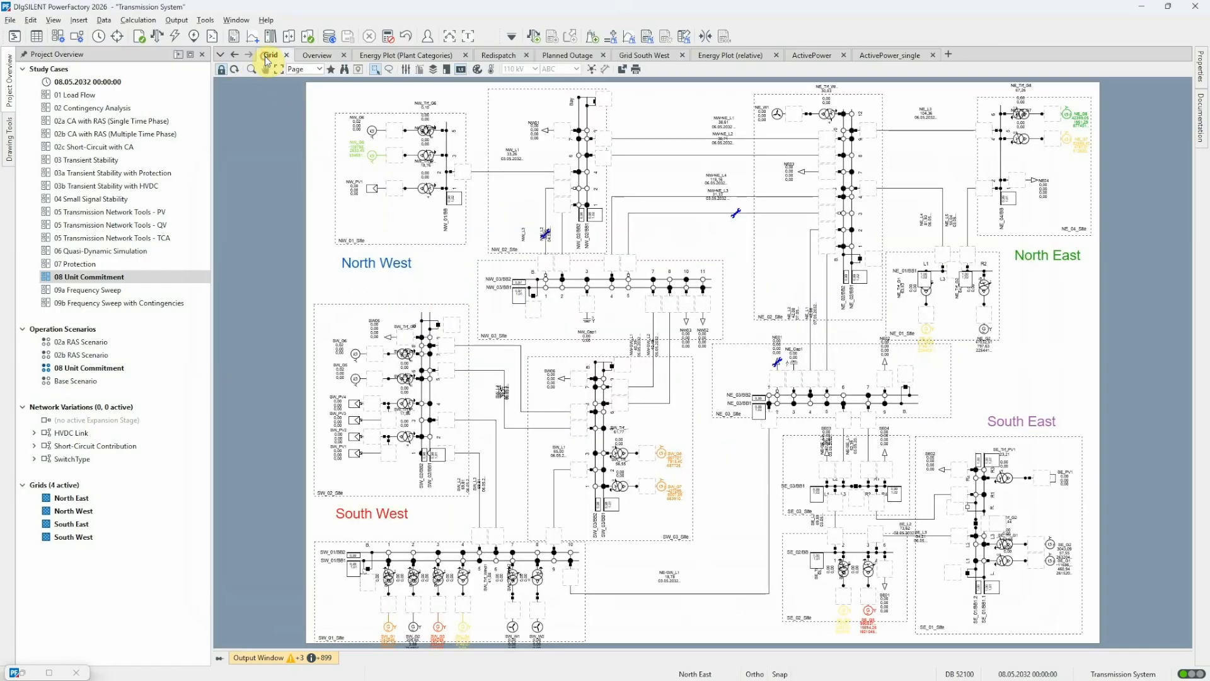
# Apply the Unit Commitment - Redispatch diagram colouring and run the heatmap colouring on the grid diagram.
pyautogui.click(477, 70)
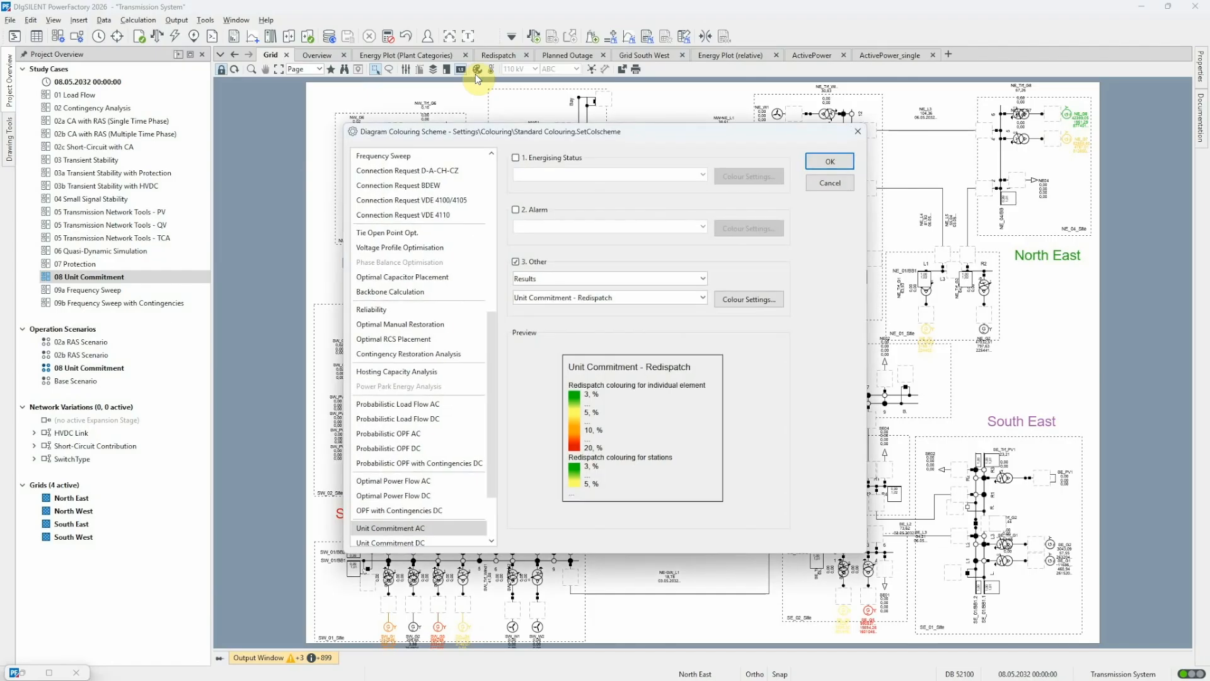
pyautogui.click(821, 184)
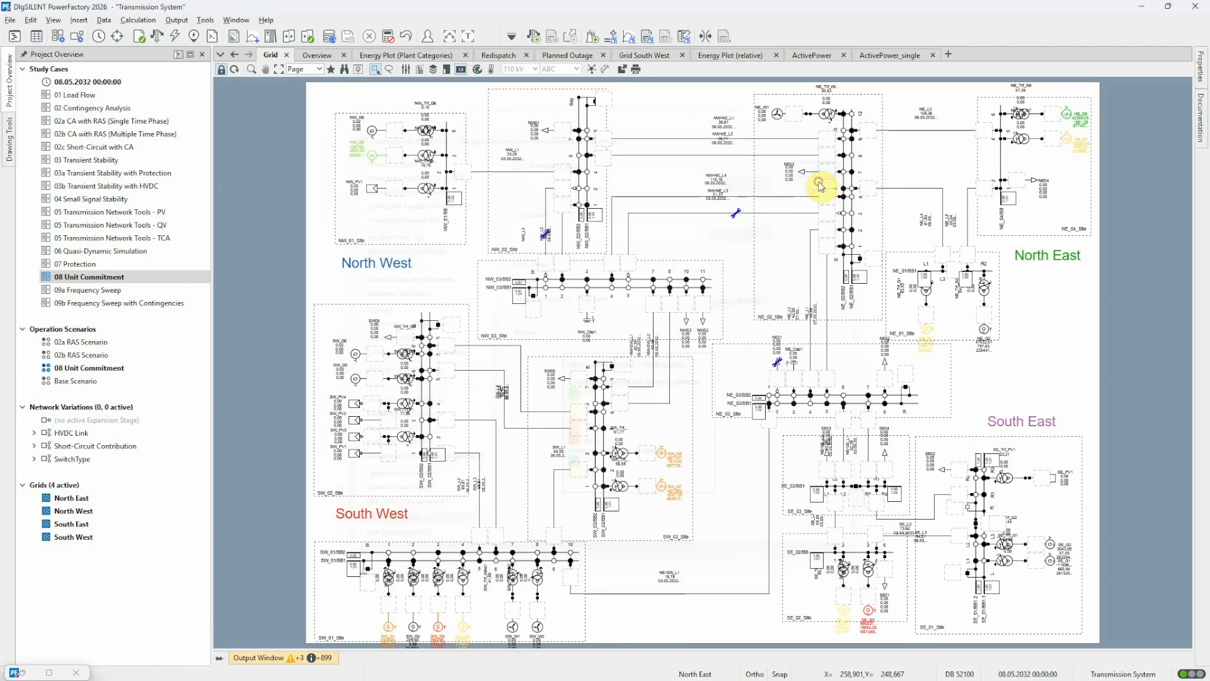
pyautogui.click(491, 69)
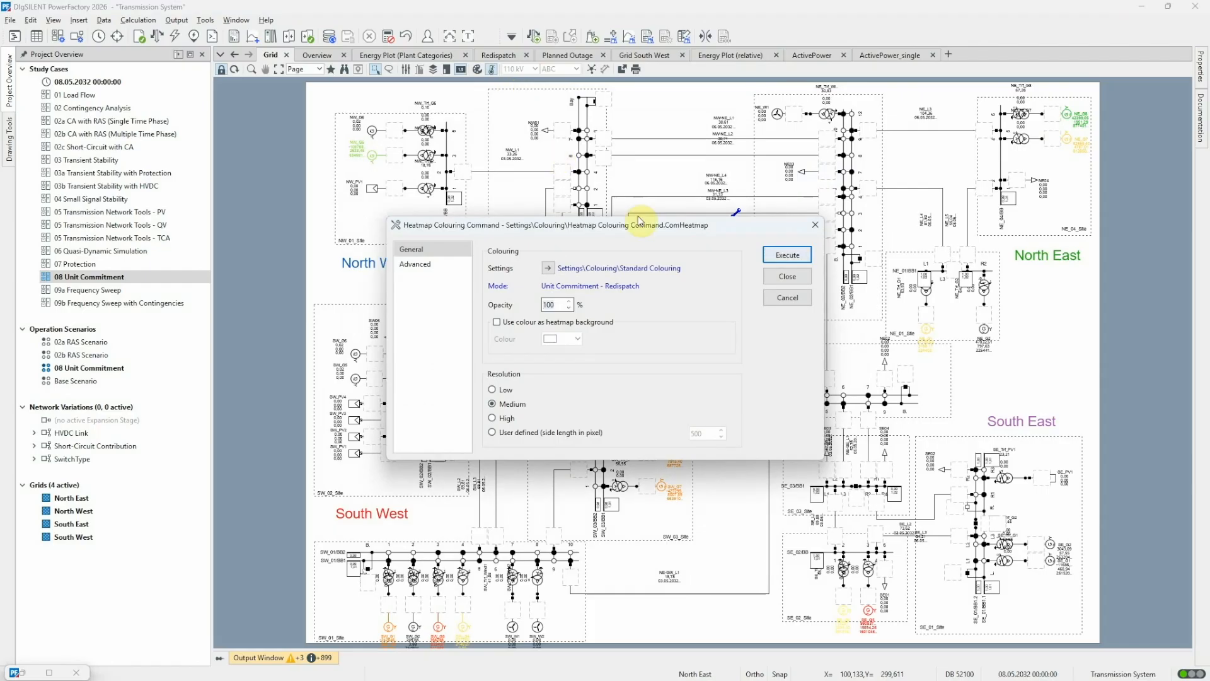
pyautogui.click(787, 254)
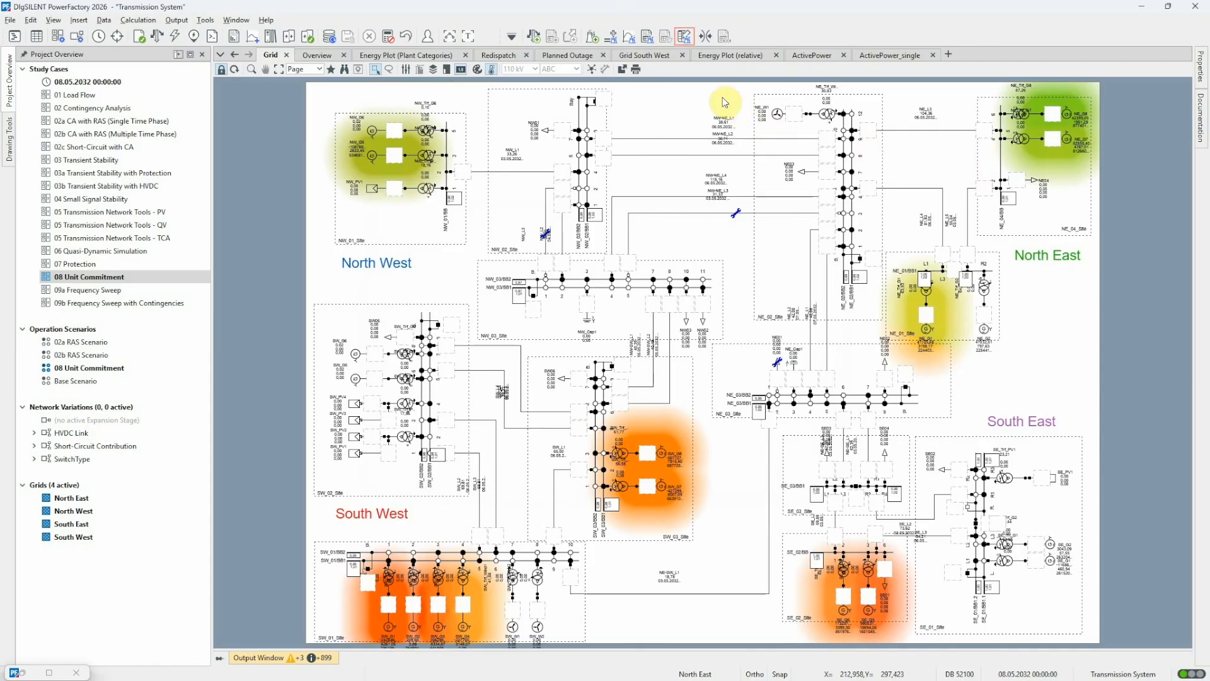
pyautogui.click(685, 37)
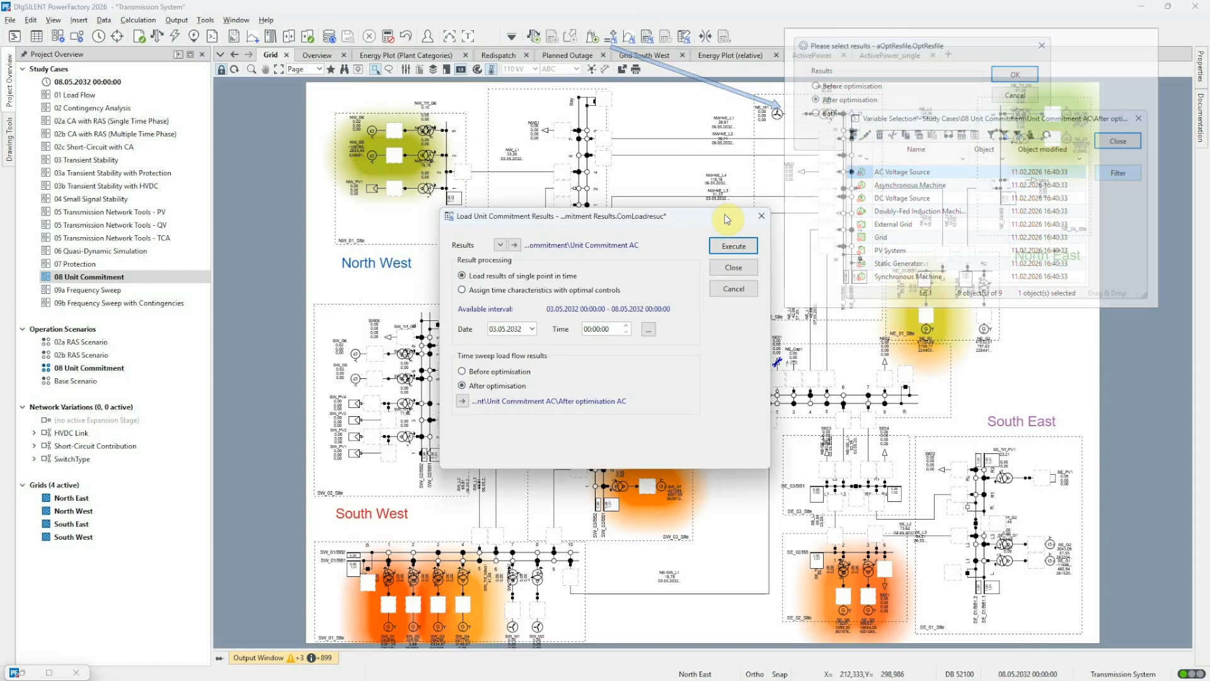
pyautogui.click(754, 290)
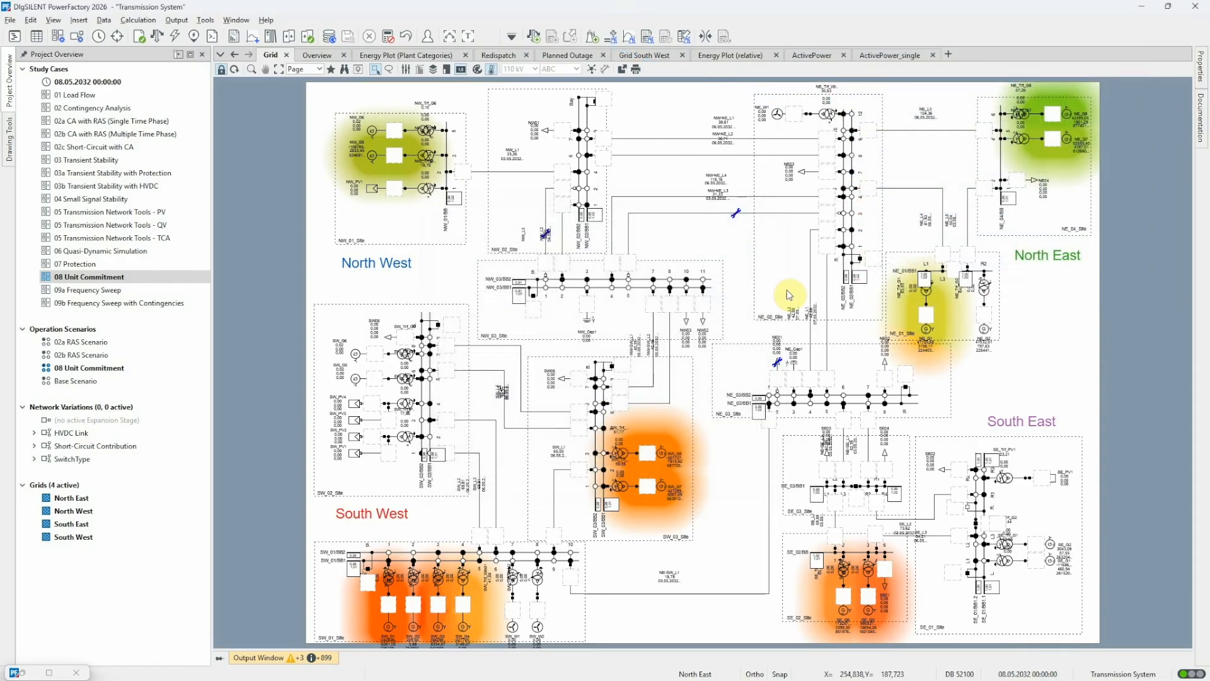